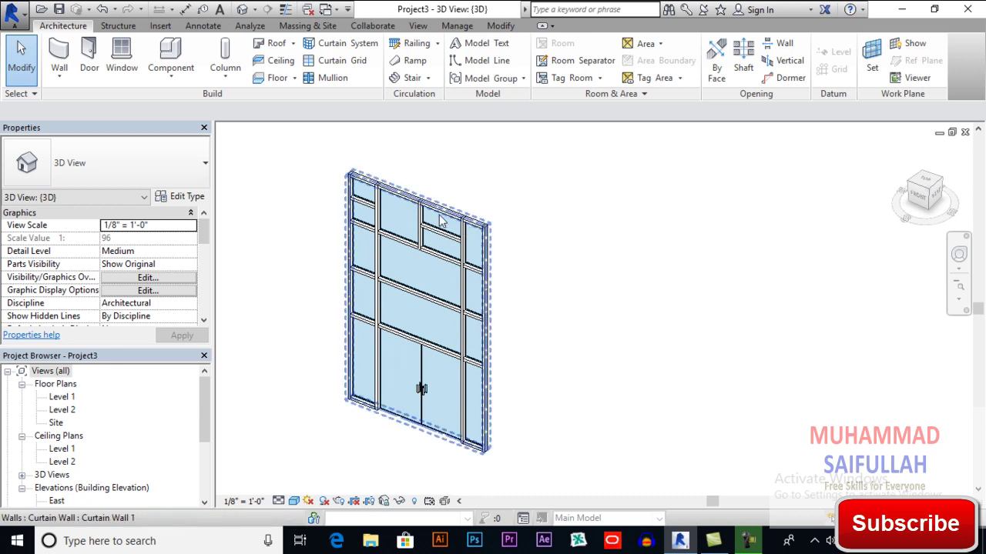
Open the North elevation view and frame the curtain wall in it
drag(201, 403, 195, 459)
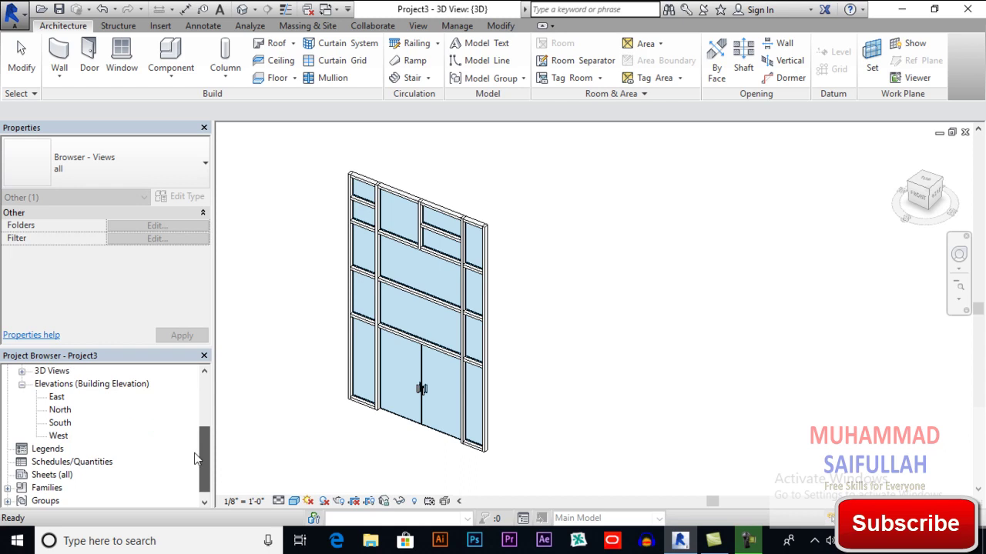
double_click(59, 399)
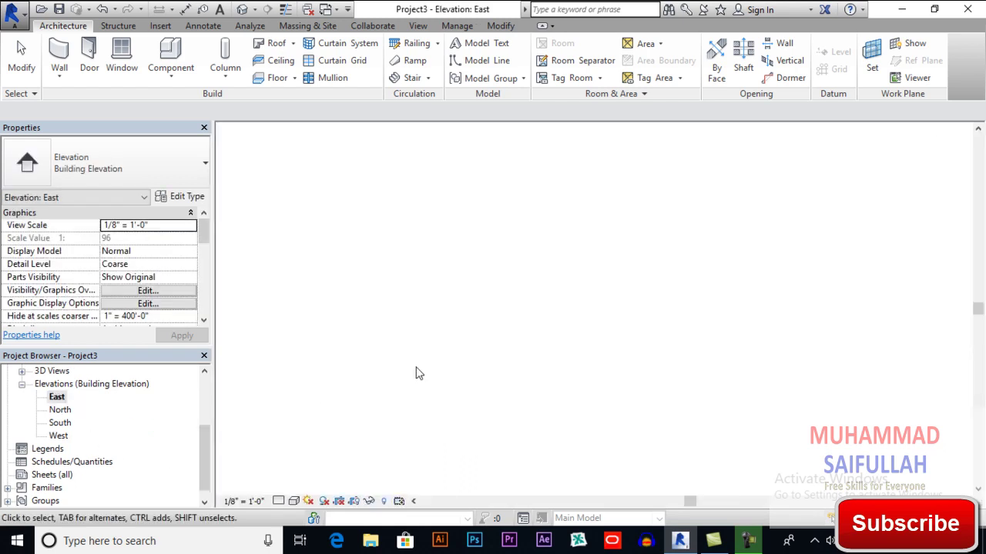
double_click(60, 410)
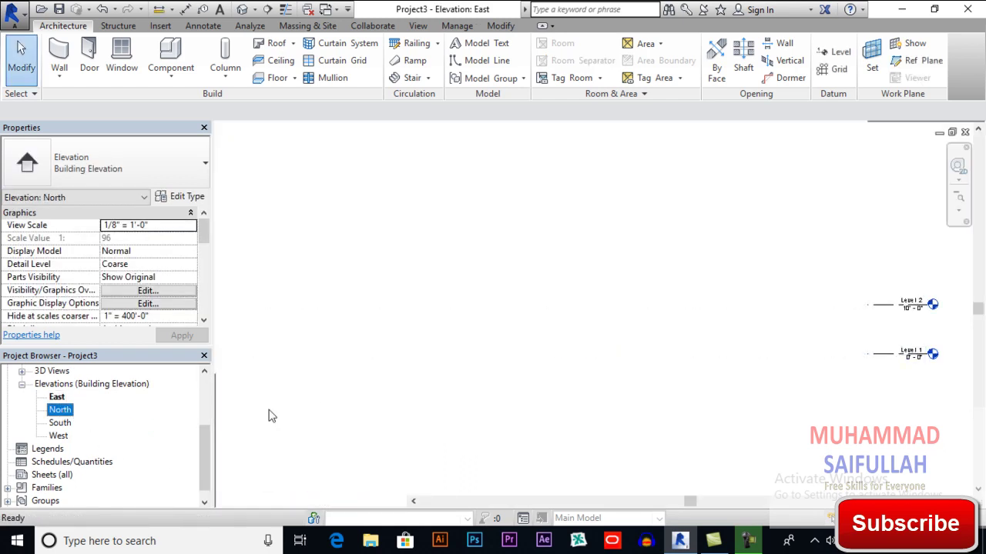
middle_drag(832, 317, 586, 332)
scroll(667, 330, up, 5)
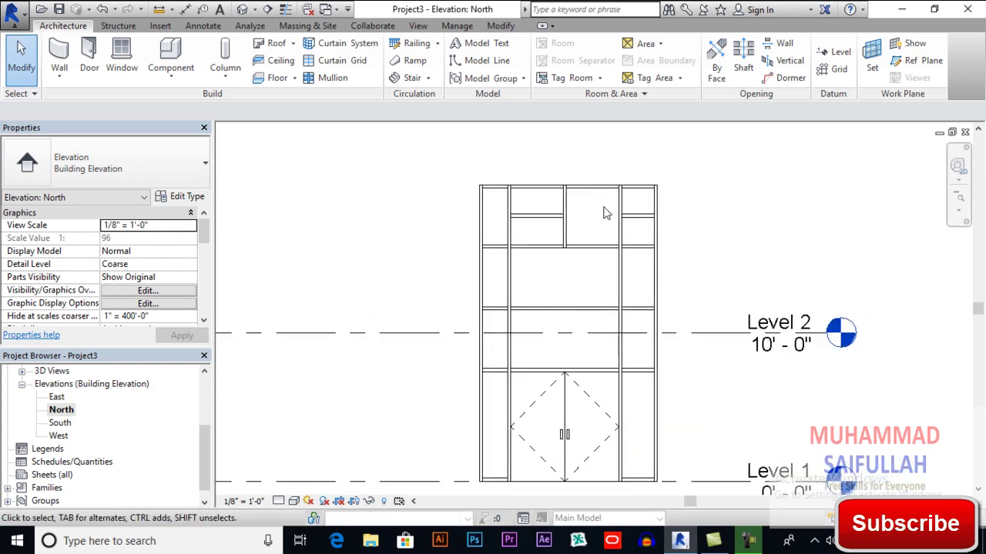
Edit the curtain wall's profile and sketch an arc with a radius of about 6'-7" between its two upper corners
click(600, 192)
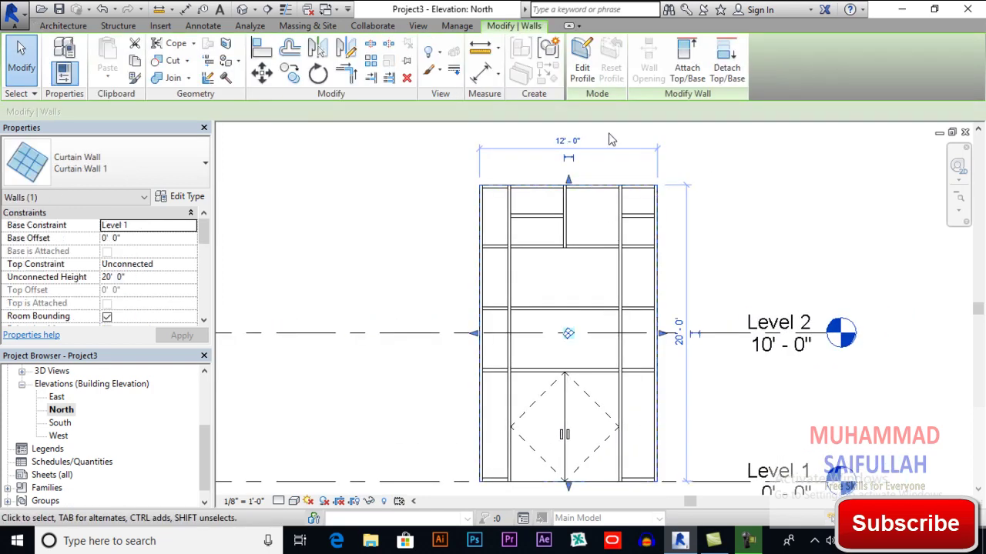
click(584, 79)
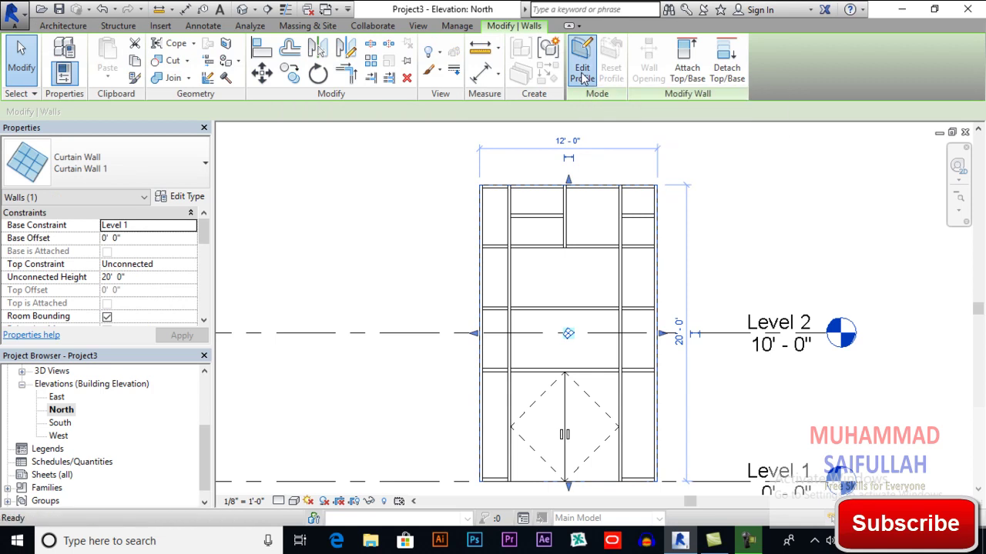
mouse_move(538, 245)
middle_down()
mouse_move(542, 262)
mouse_move(529, 291)
middle_up()
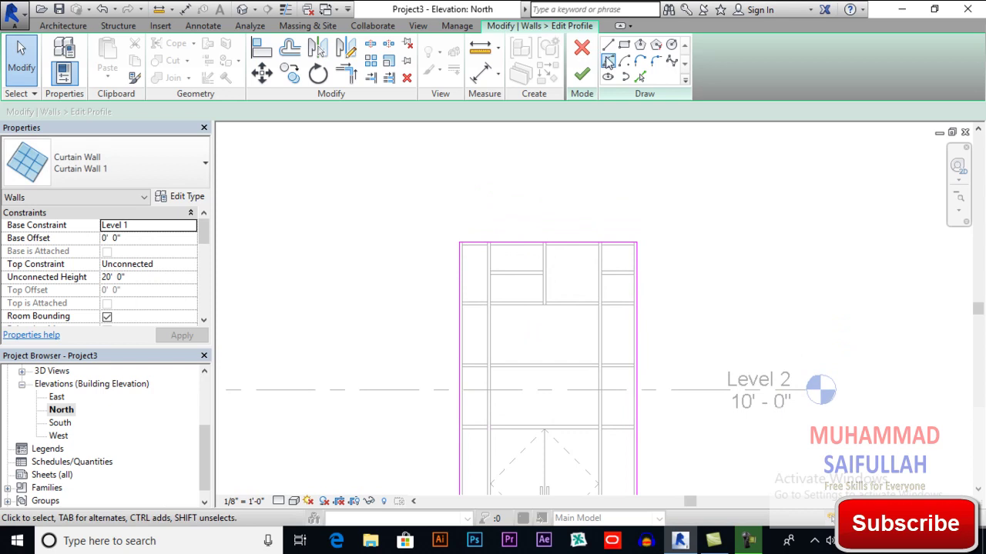
key(a)
key(l)
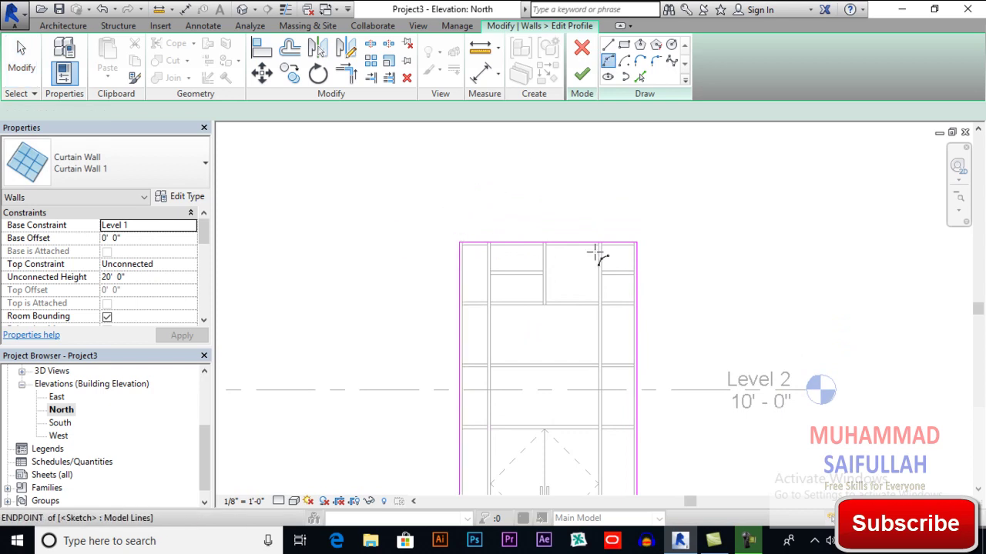
click(608, 243)
click(637, 243)
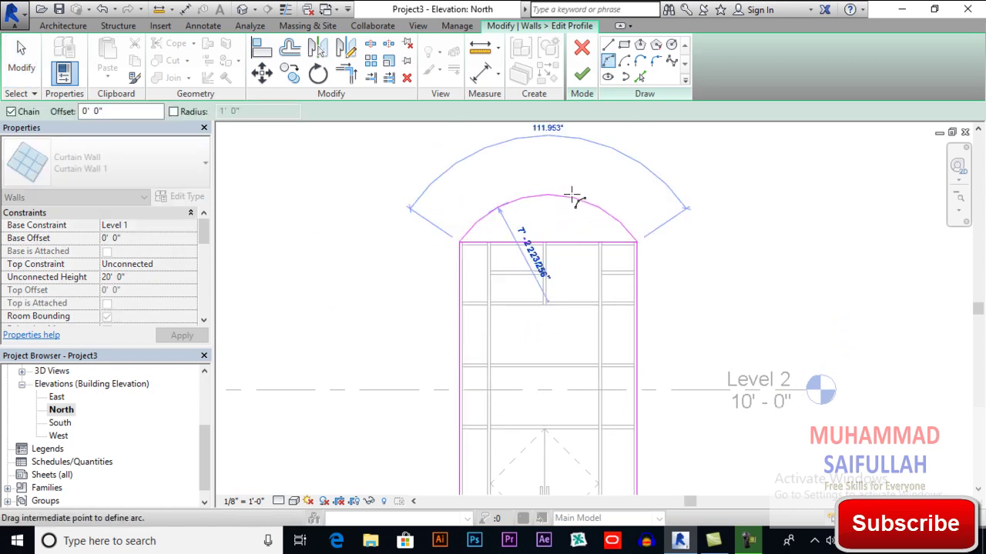
click(553, 187)
key(Escape)
key(Escape)
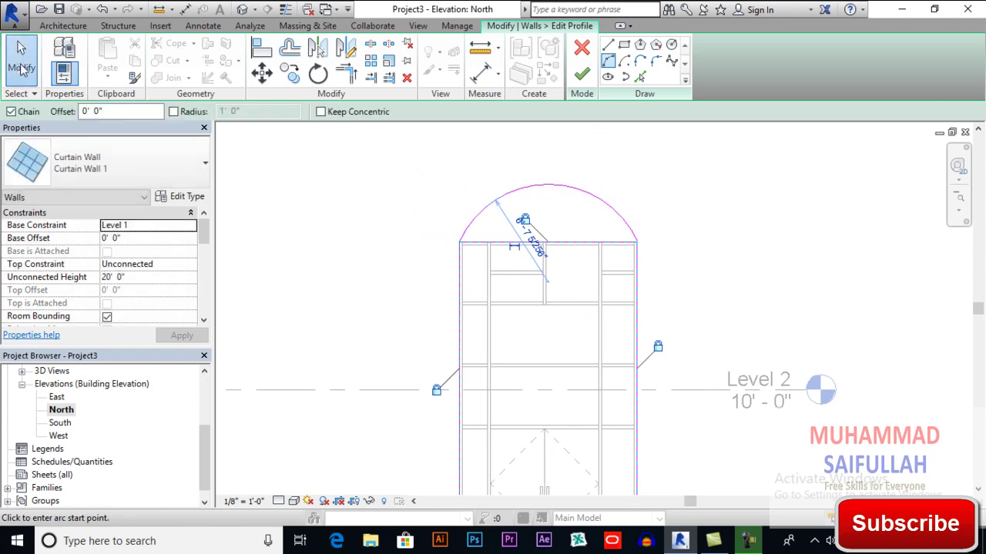
Try to set the radius of the sketched arc to 5'
click(549, 187)
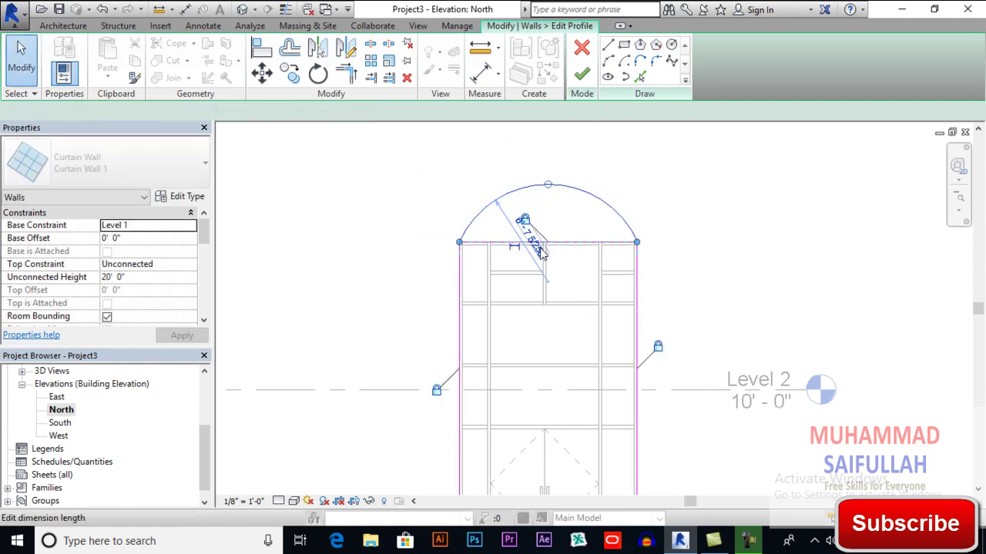
click(525, 227)
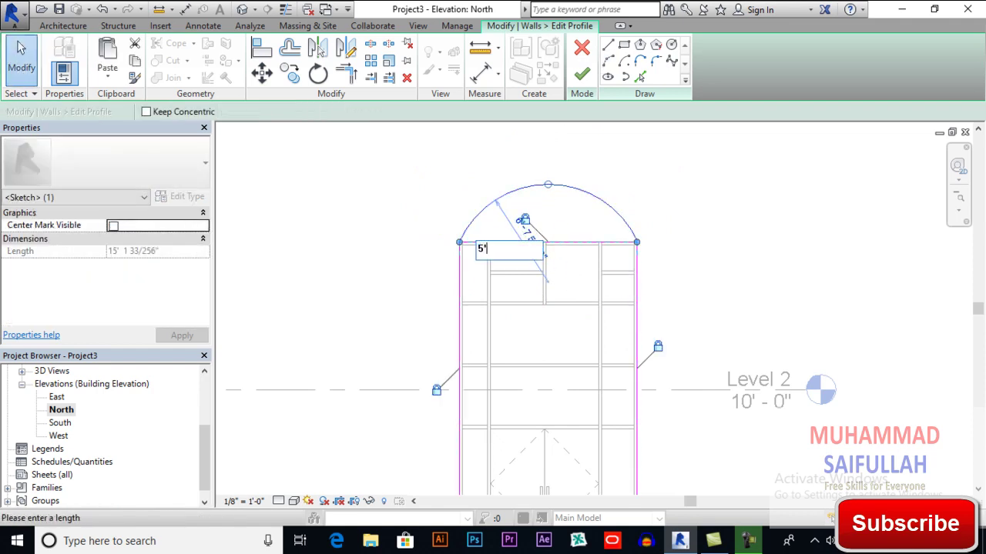
key(Return)
key(Escape)
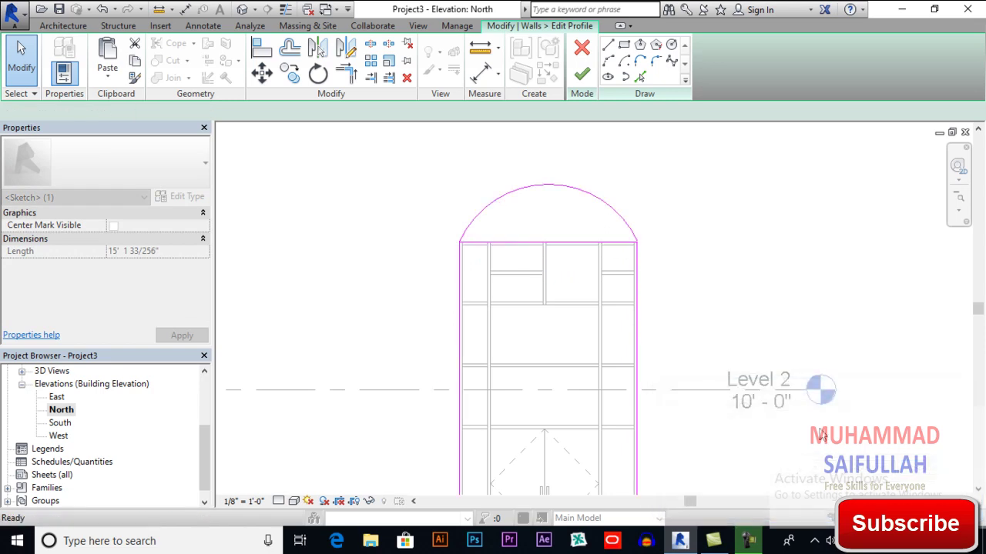
click(583, 208)
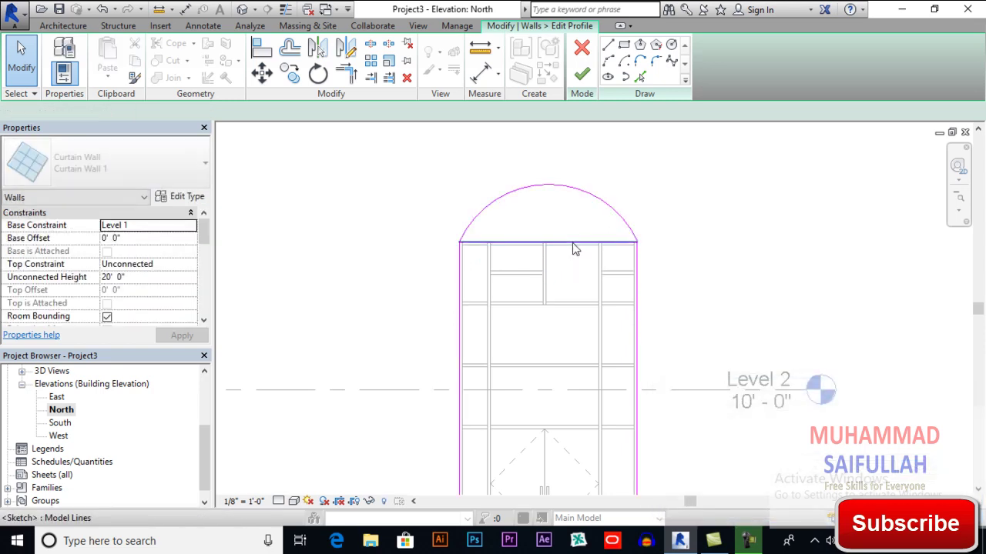
Delete the straight upper line of the wall profile below the arc
click(574, 249)
key(Delete)
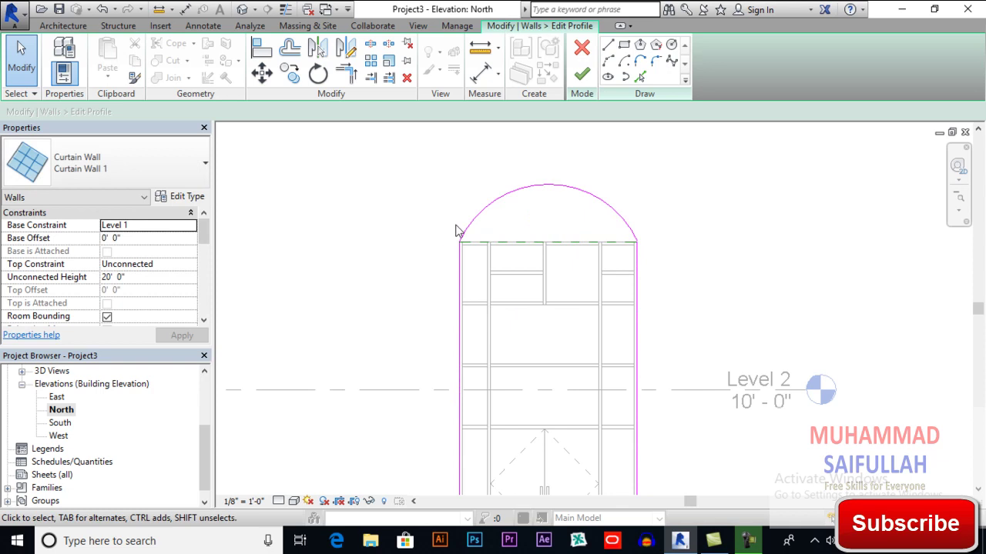
scroll(475, 215, down, 2)
middle_drag(537, 202, 552, 273)
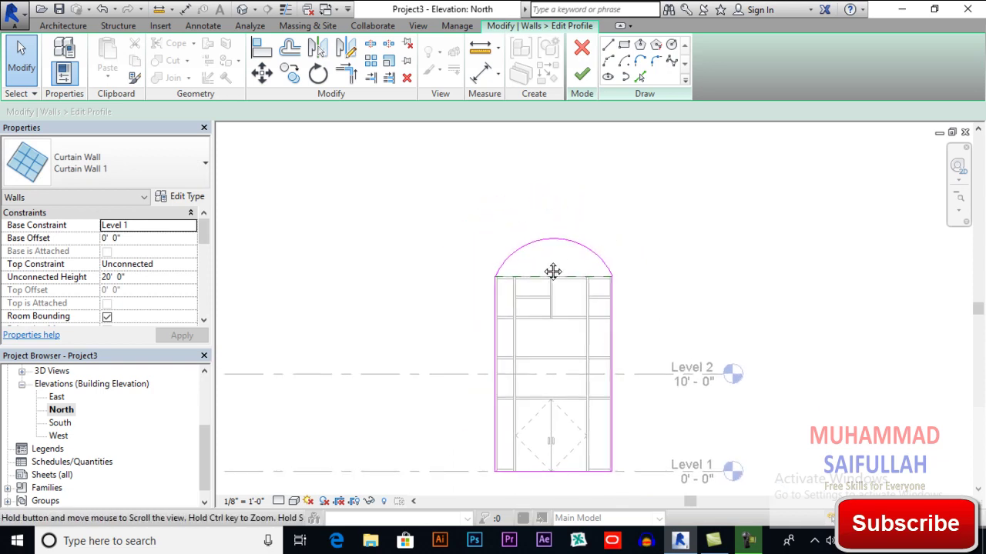
Finish the profile edit and delete the mullions that lost their part of the curtain grid
click(583, 80)
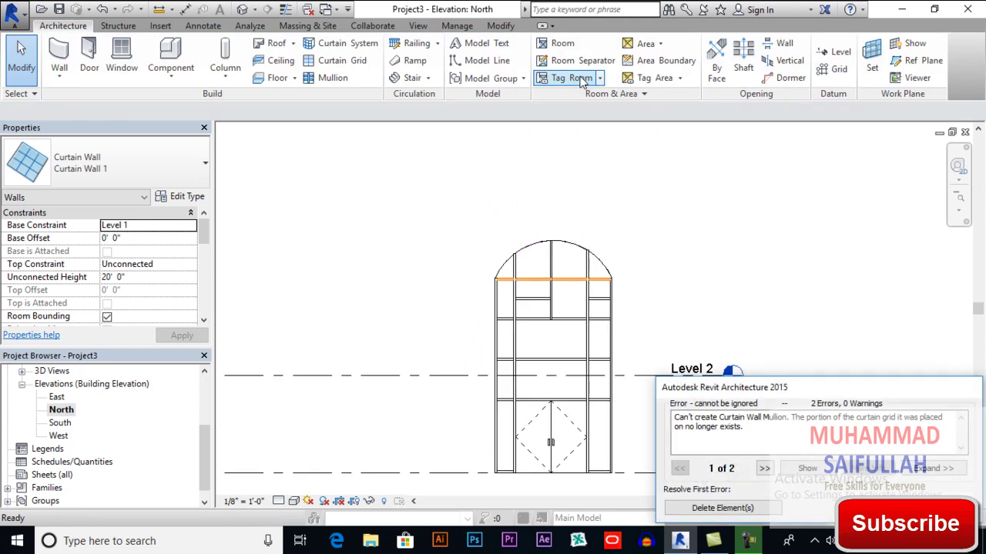
click(721, 508)
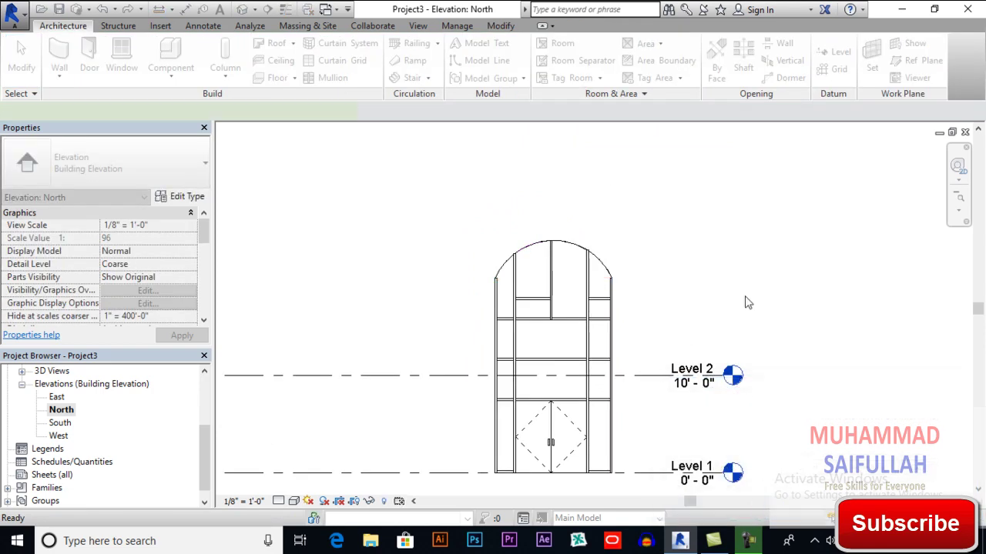
key(Escape)
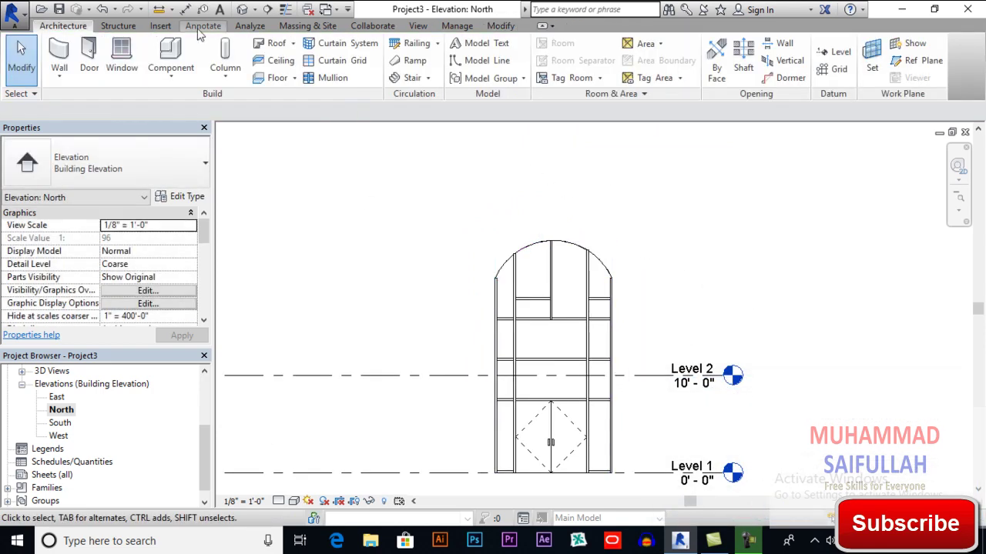
Open the 3D view and place a 2.5" x 5" rectangular mullion along the curtain wall's arched upper edge
click(238, 10)
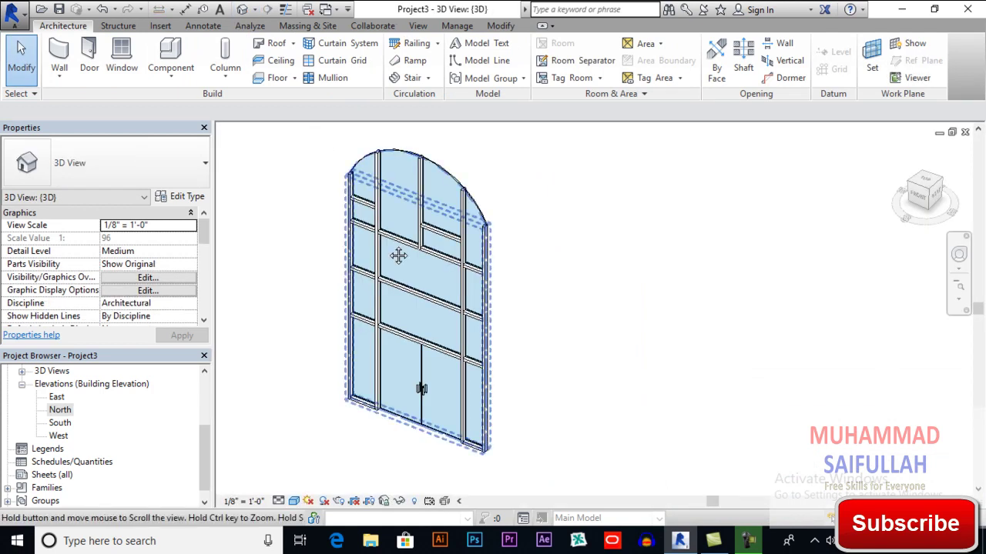
scroll(400, 267, up, 3)
scroll(434, 199, down, 1)
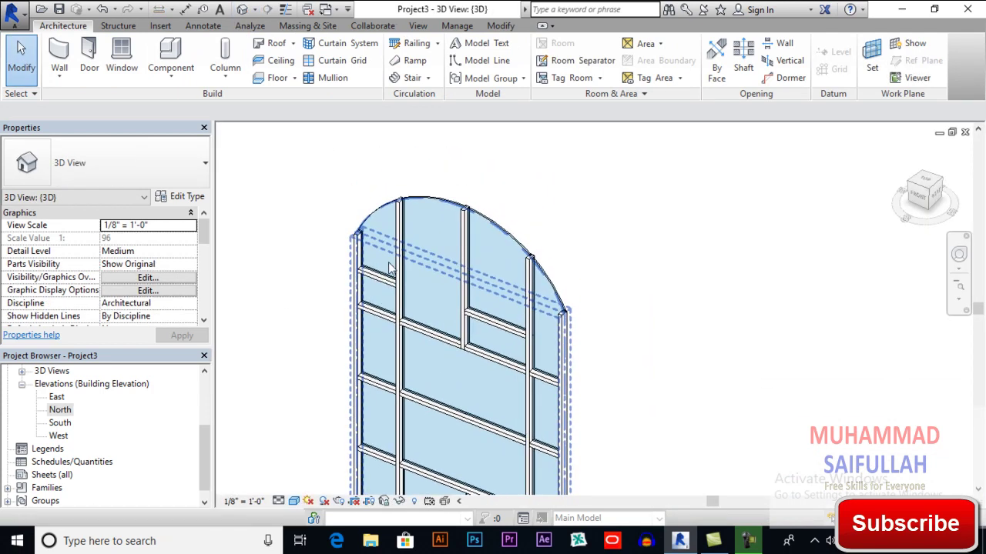
click(331, 78)
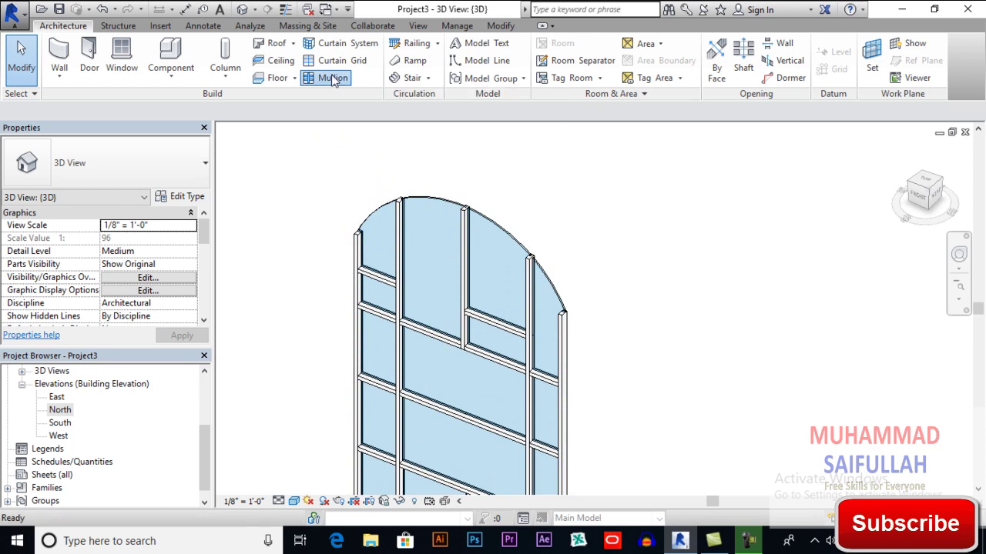
click(434, 199)
scroll(543, 303, down, 2)
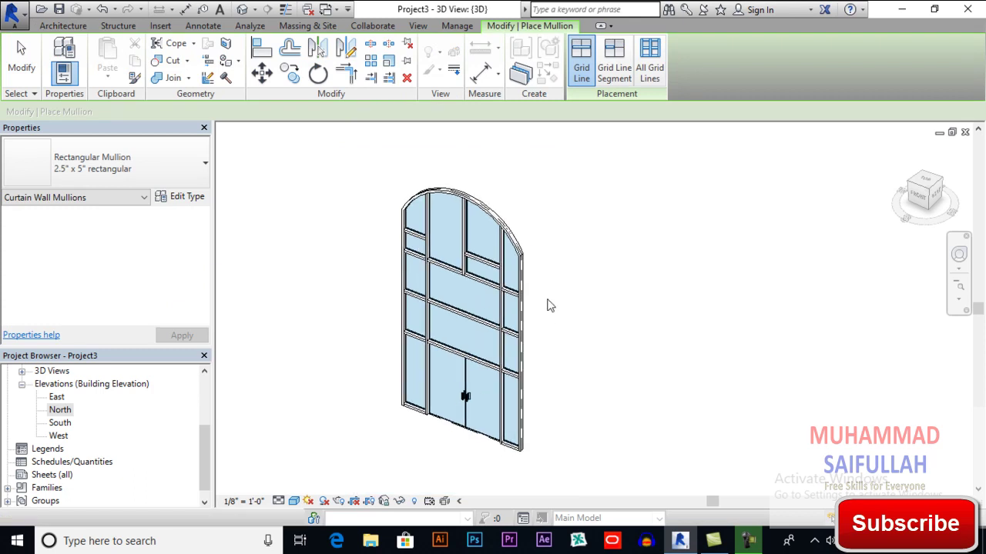
shift+middle_drag(547, 306, 582, 312)
scroll(579, 279, up, 2)
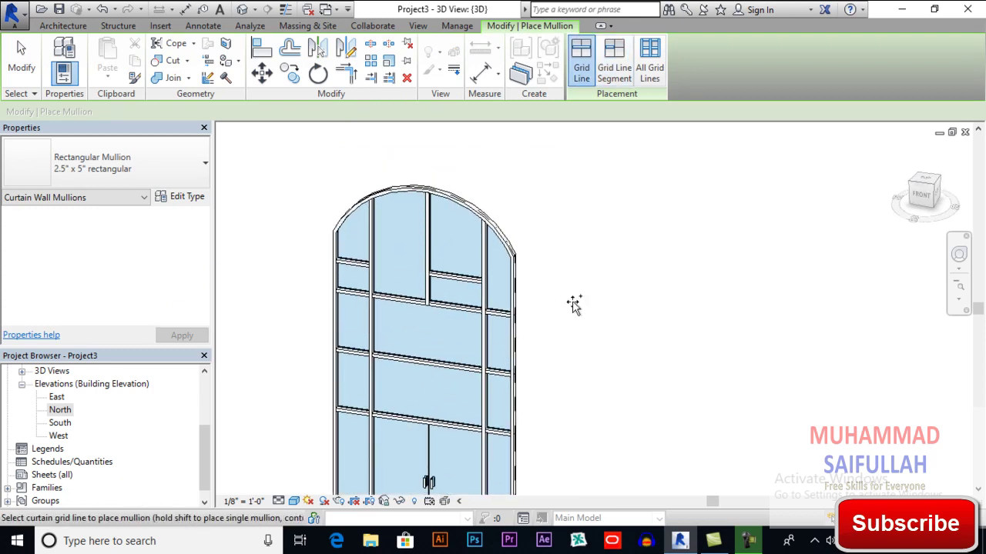
click(22, 58)
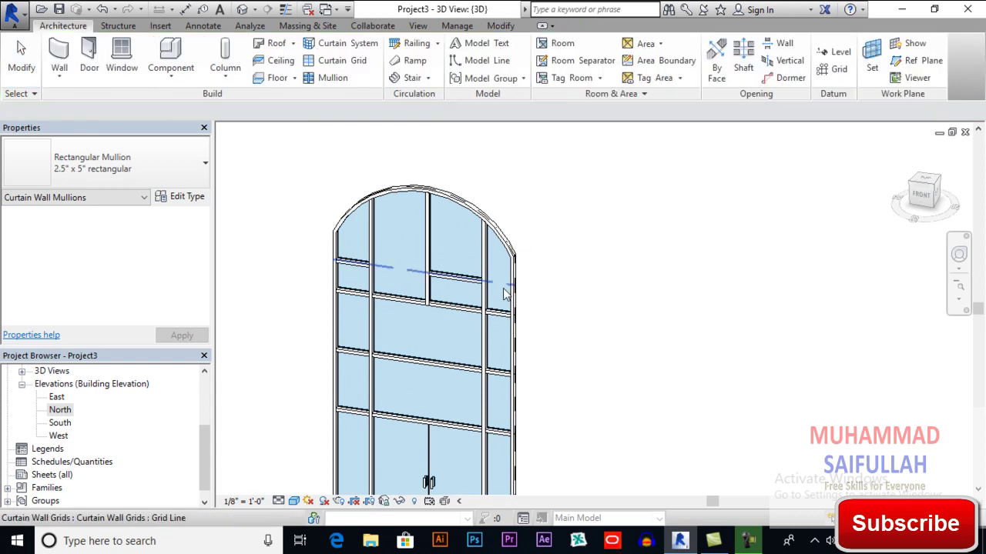
scroll(431, 324, down, 3)
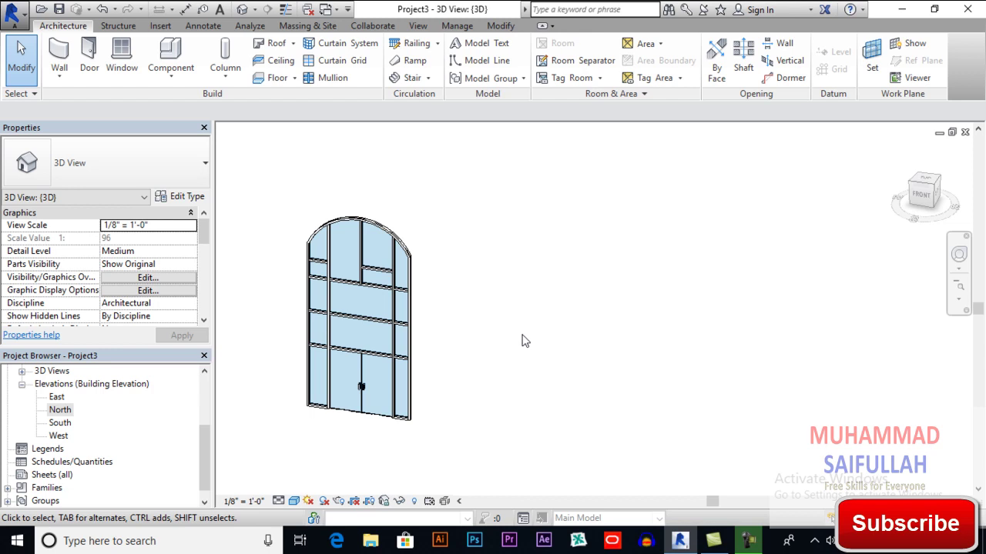
scroll(524, 340, down, 1)
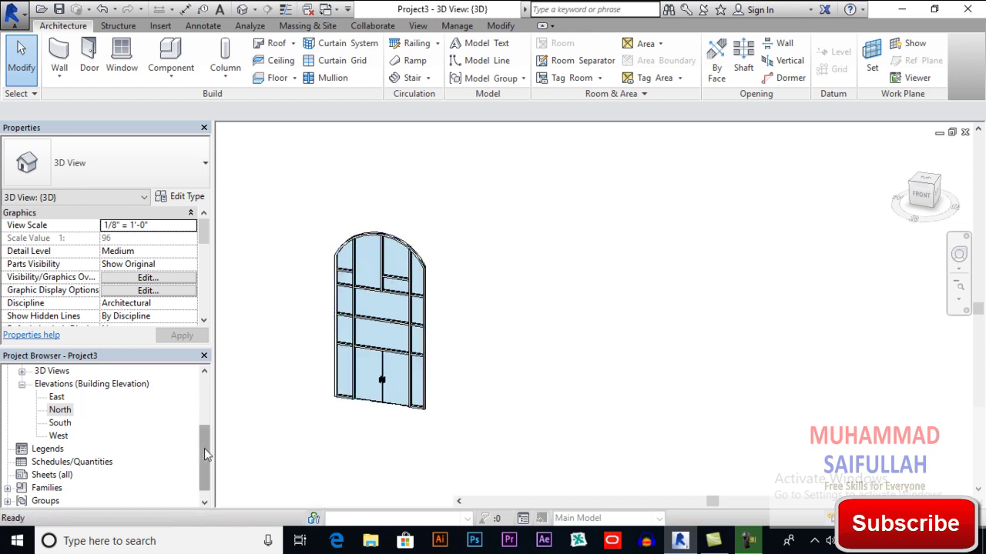
Open the Level 1 floor plan and draw an 8'-0" long, 20' high Storefront curtain wall in line with the existing wall
drag(204, 448, 202, 385)
double_click(62, 397)
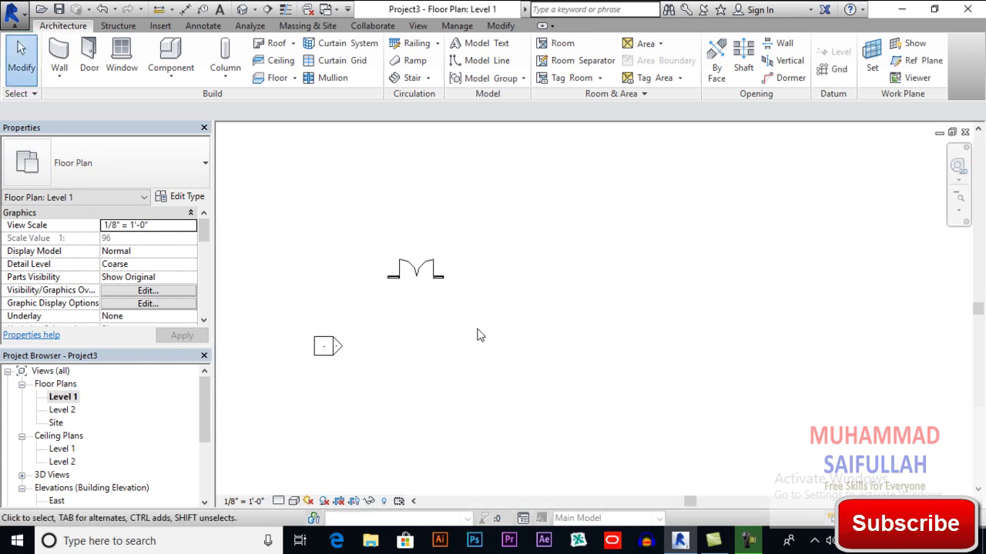
scroll(428, 277, up, 4)
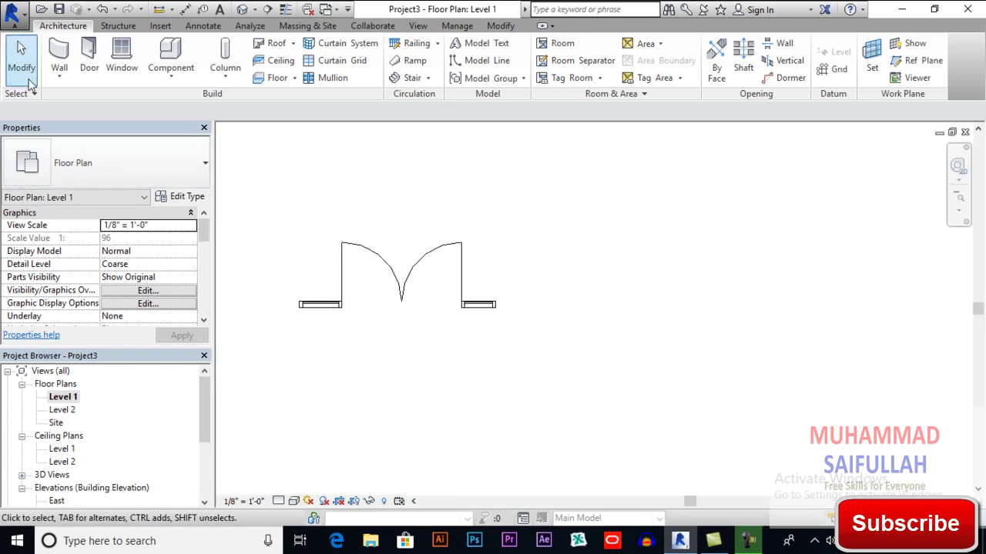
click(62, 81)
click(88, 99)
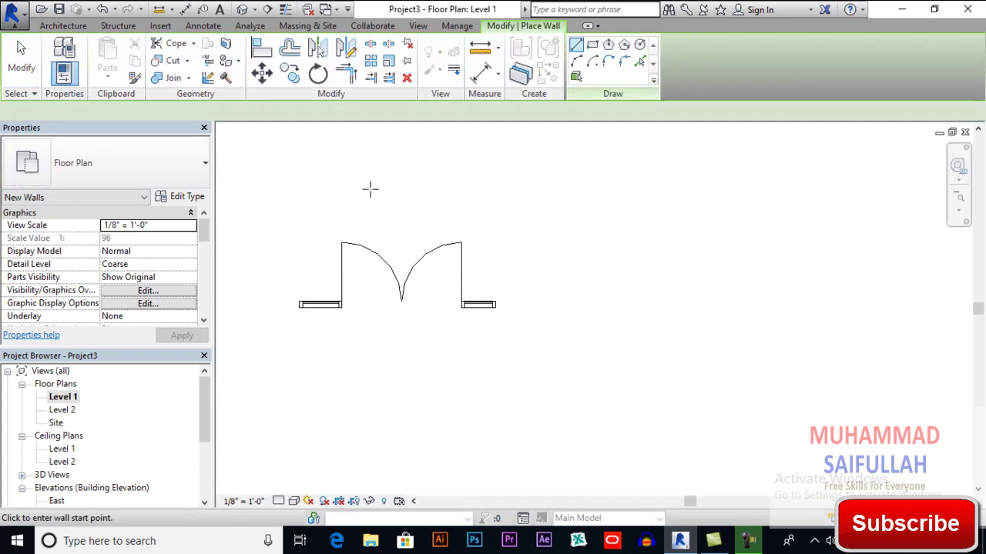
click(627, 304)
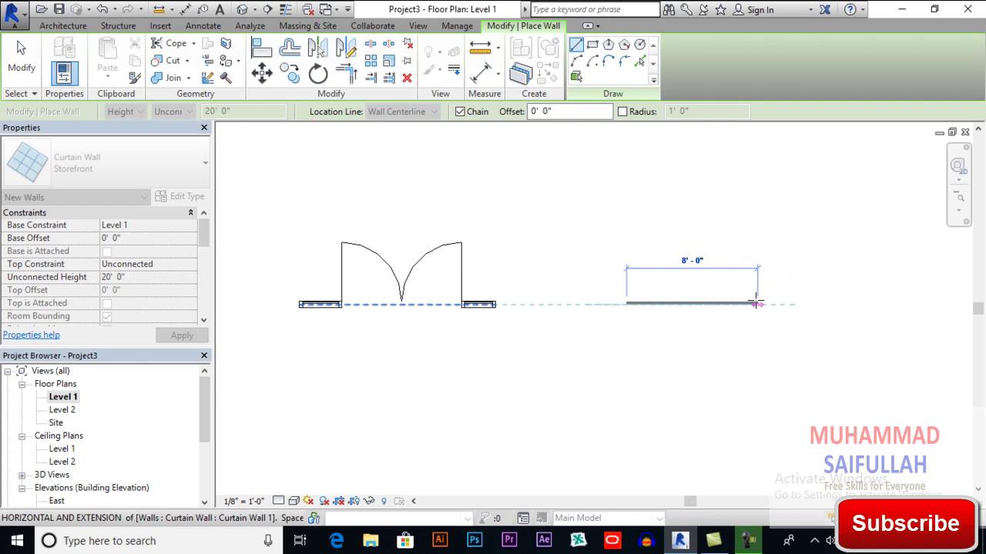
click(757, 304)
click(21, 58)
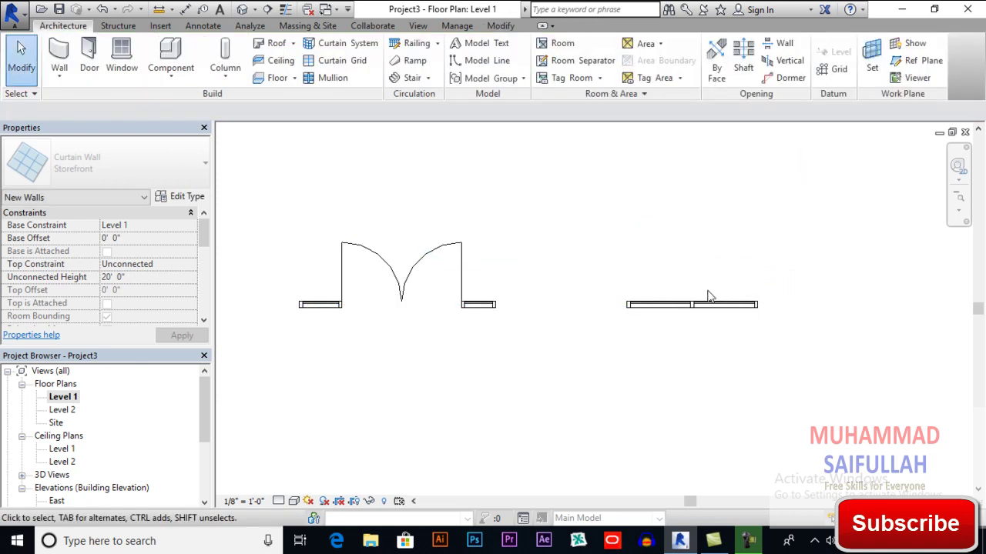
Change the 8'-0" Storefront curtain wall to the Basic Wall type Generic - 8"
scroll(709, 297, up, 1)
click(726, 311)
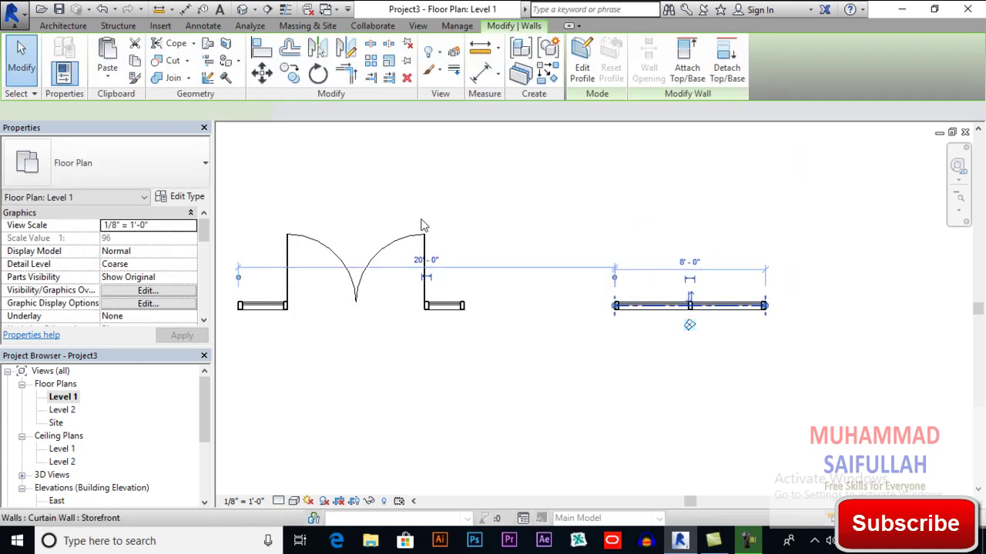
click(117, 157)
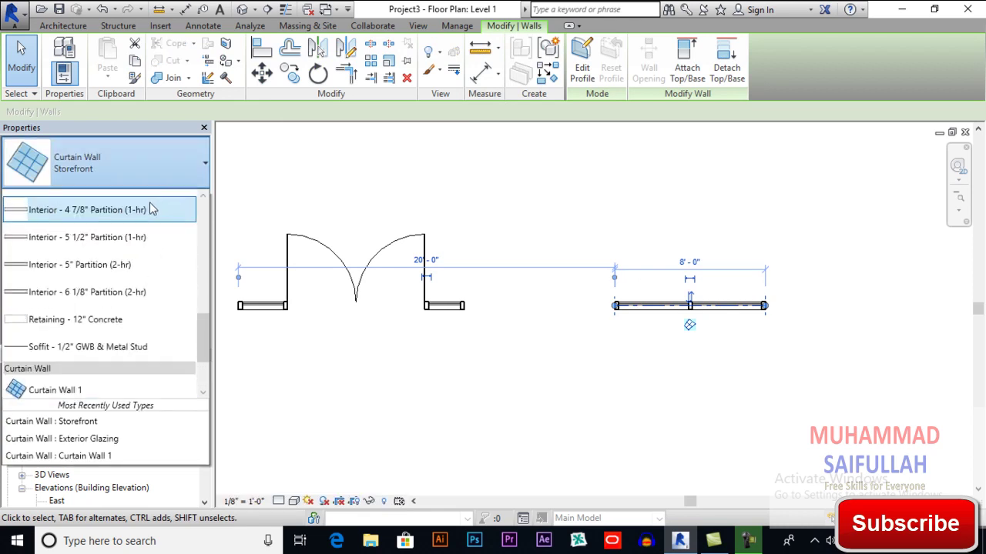
scroll(135, 231, up, 5)
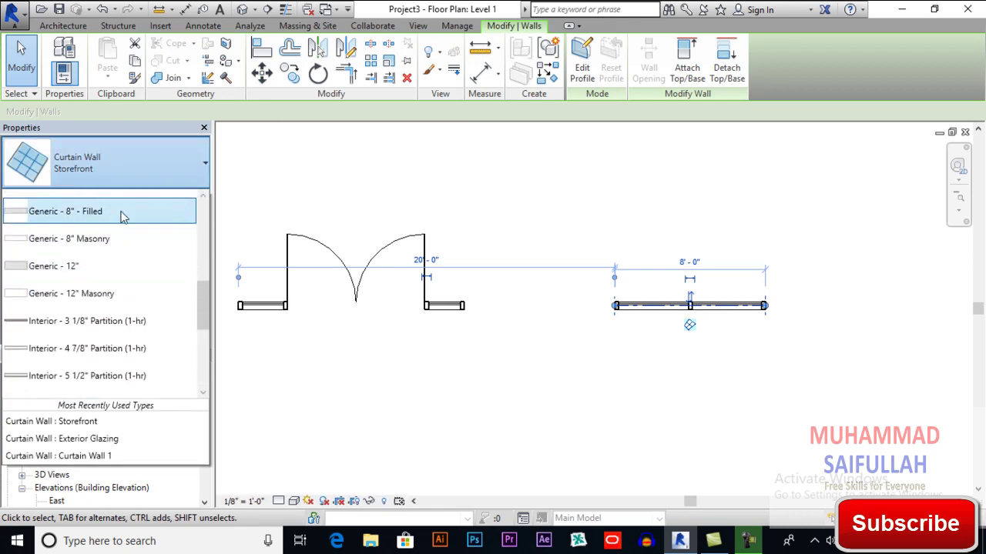
scroll(132, 245, up, 4)
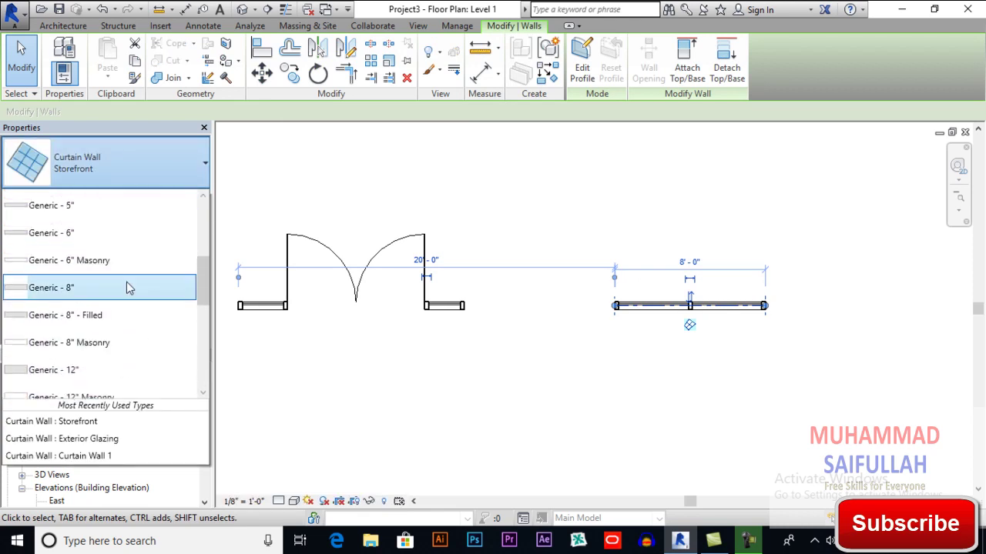
click(128, 287)
click(716, 333)
Extend the free end of the Generic - 8" wall, away from the door wall, to a total length of about 11'-3"
scroll(716, 323, up, 3)
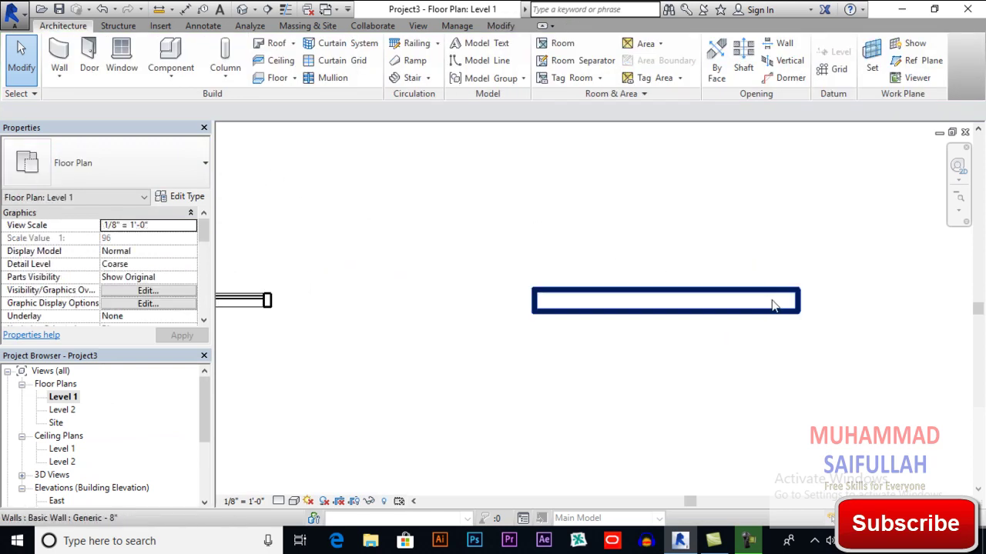
click(797, 306)
drag(799, 306, 906, 312)
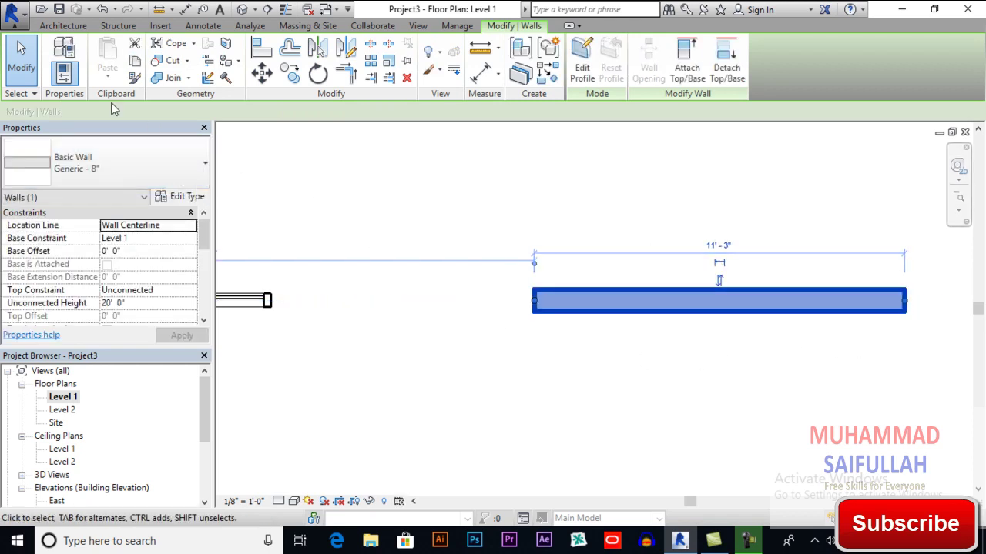
click(362, 297)
Draw a 20' high Storefront curtain wall about 8'-2" long along the centerline inside the Generic - 8" wall
click(59, 79)
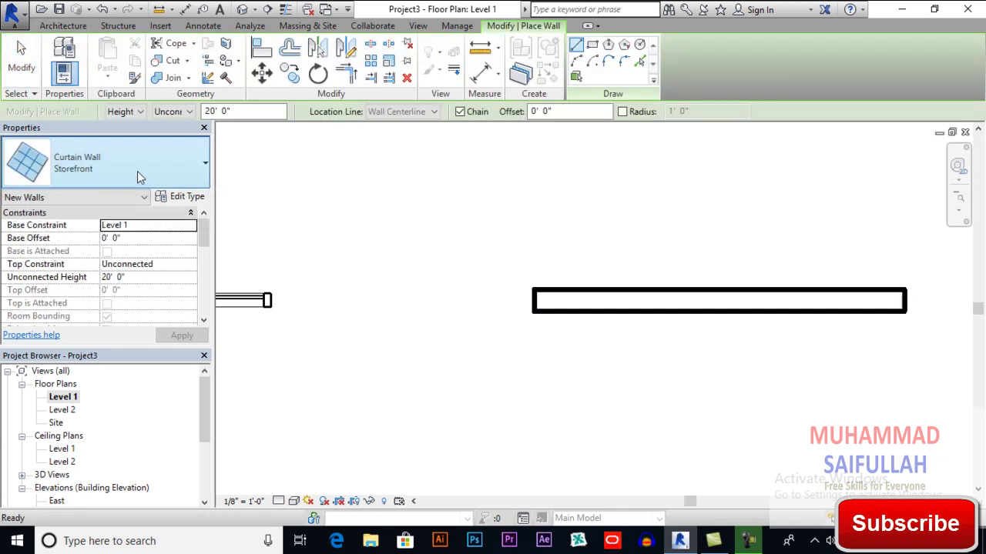
click(137, 171)
click(132, 331)
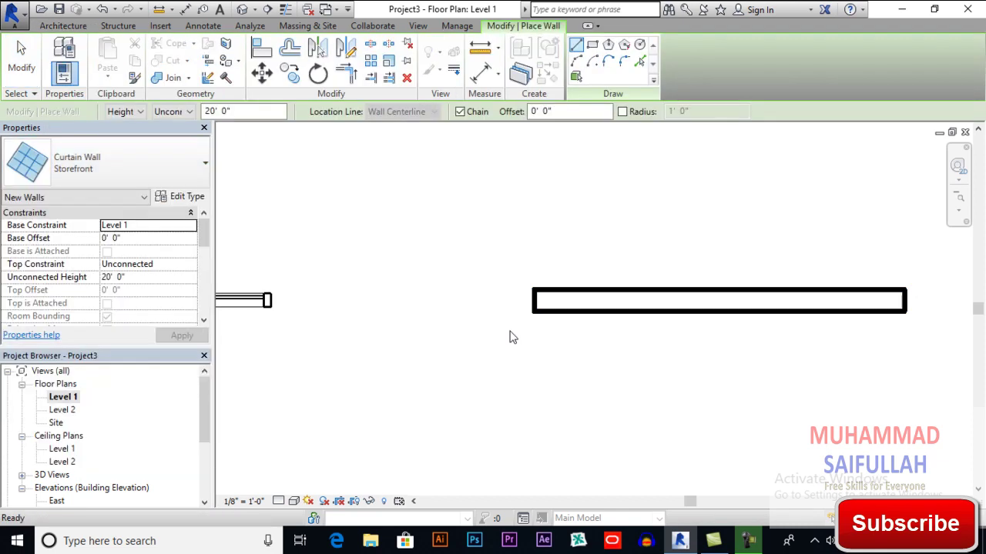
scroll(590, 302, up, 1)
click(589, 301)
scroll(585, 300, down, 1)
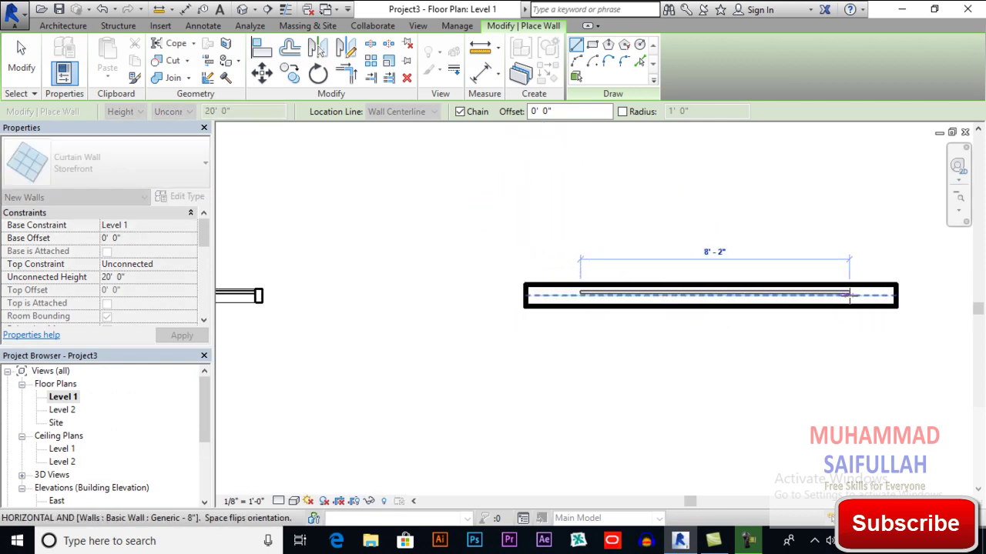
click(849, 295)
click(21, 57)
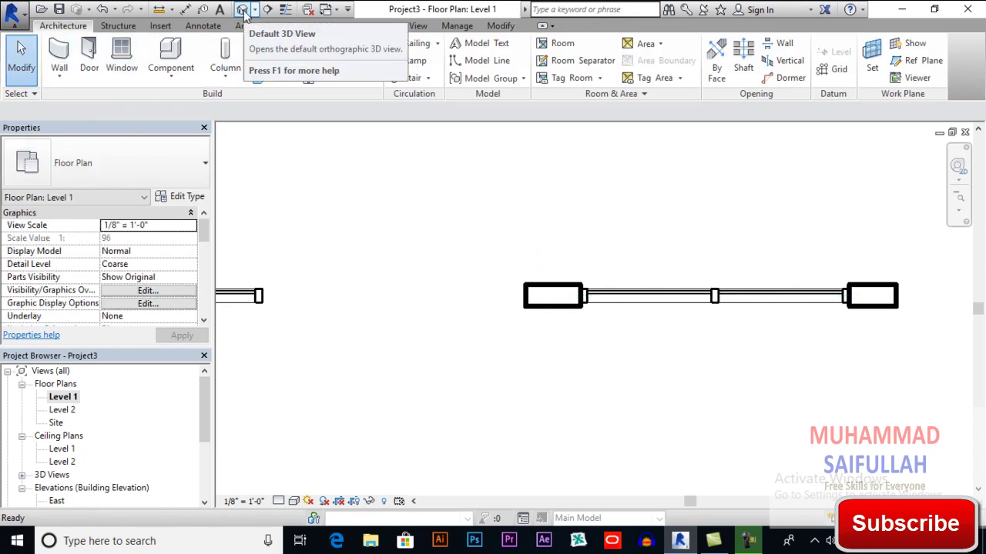
Open the default 3D view and examine how the Storefront curtain wall sits within the Generic - 8" wall
click(243, 10)
scroll(539, 369, up, 3)
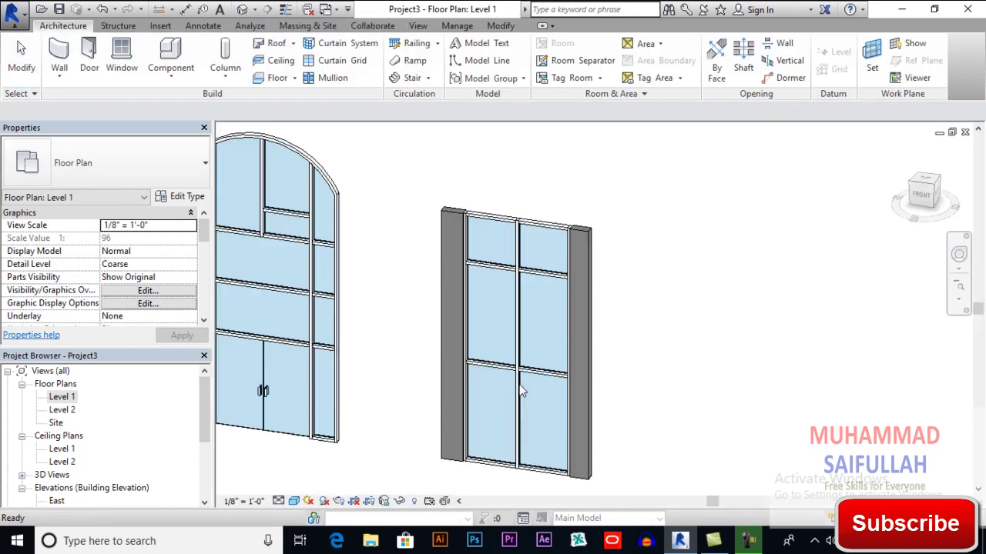
scroll(562, 285, down, 1)
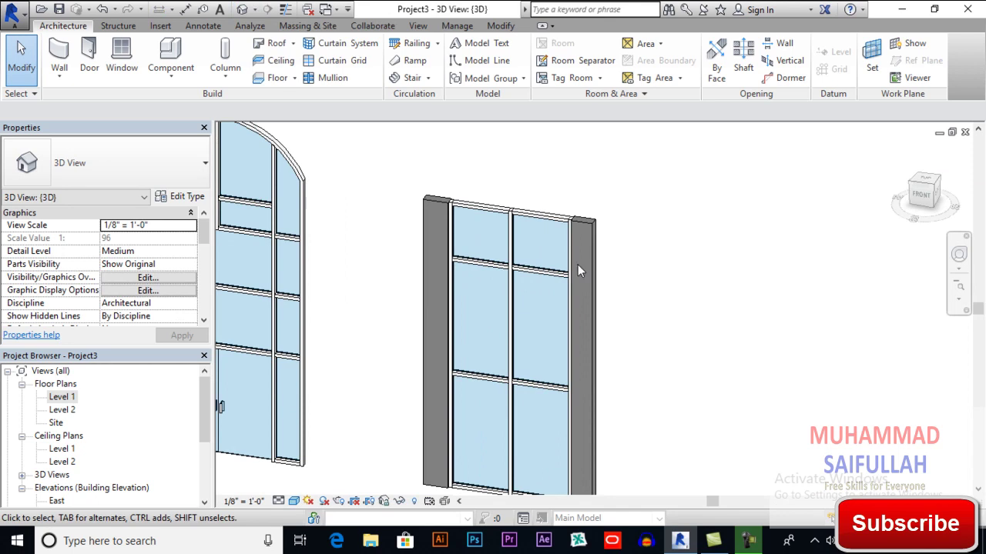
click(566, 266)
scroll(570, 254, up, 2)
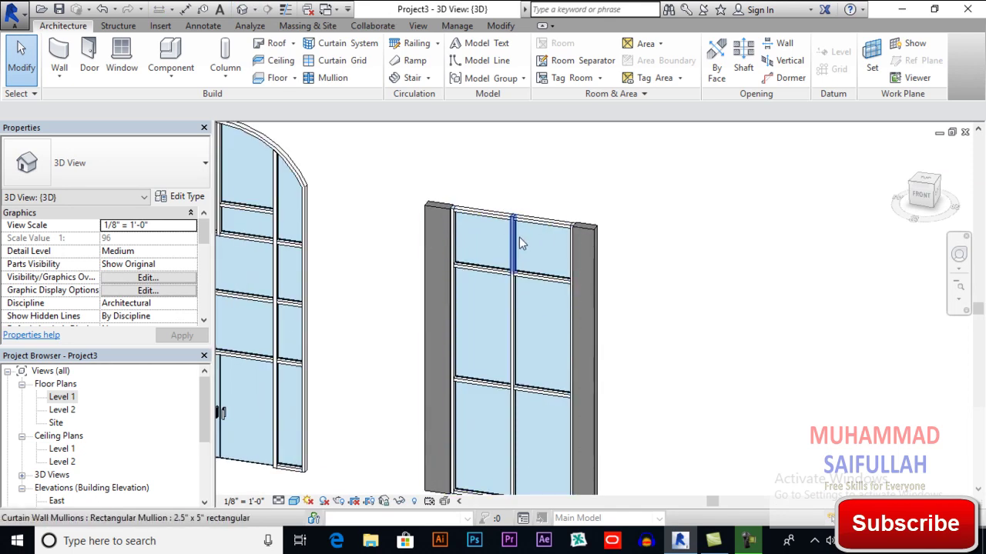
click(446, 231)
middle_drag(447, 231, 457, 231)
key(Escape)
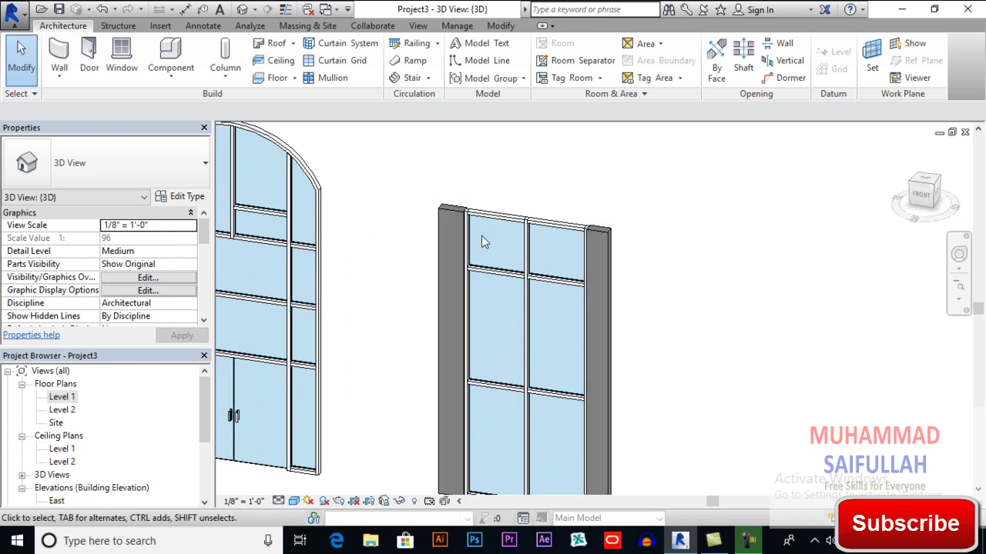
middle_drag(517, 264, 523, 229)
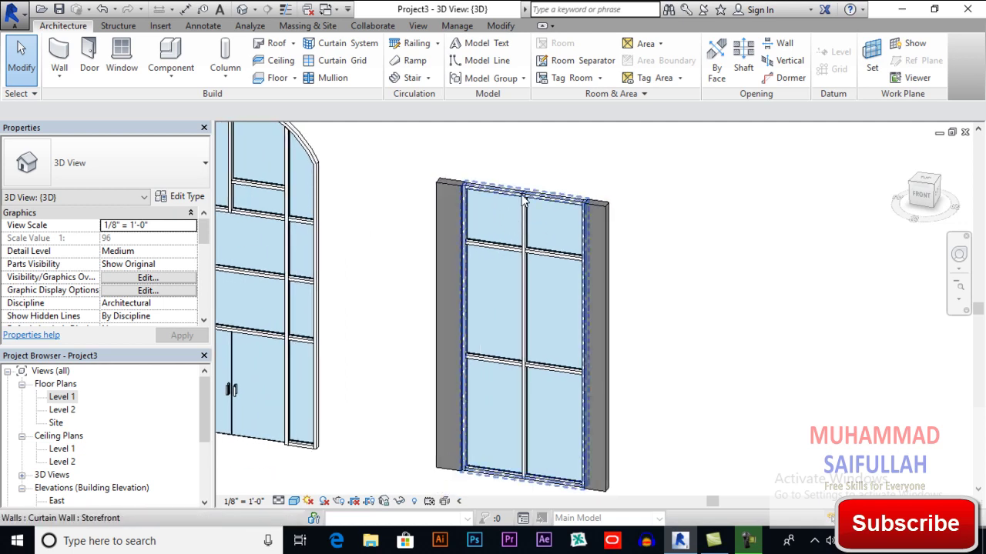
Review the Storefront type properties of the embedded curtain wall and set its unconnected height to 18'
click(524, 200)
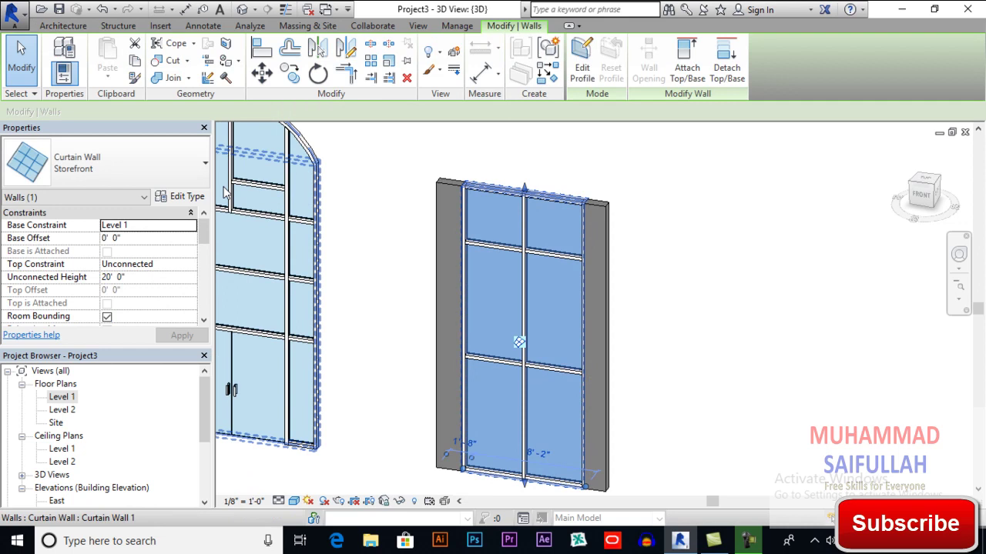
click(179, 197)
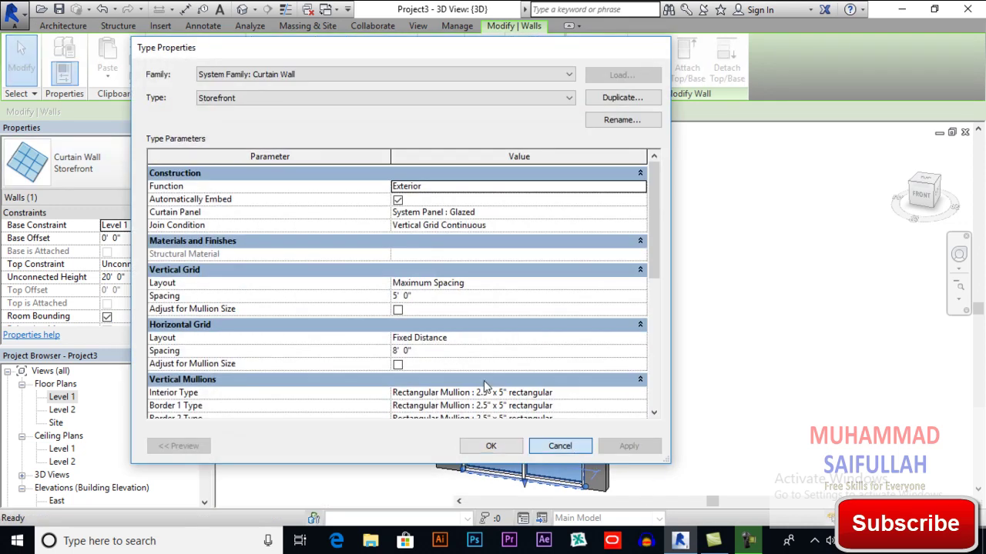
click(491, 446)
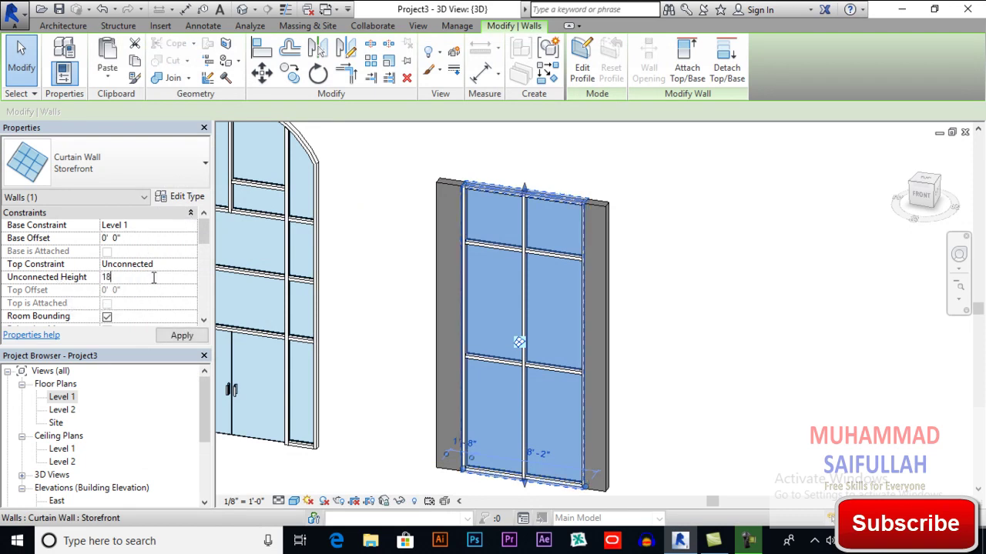
click(183, 336)
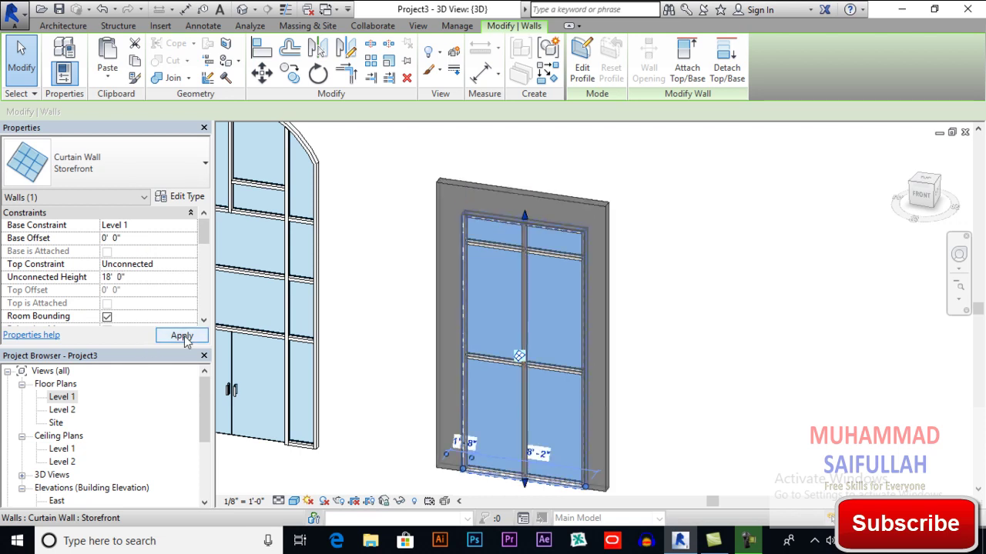
click(377, 277)
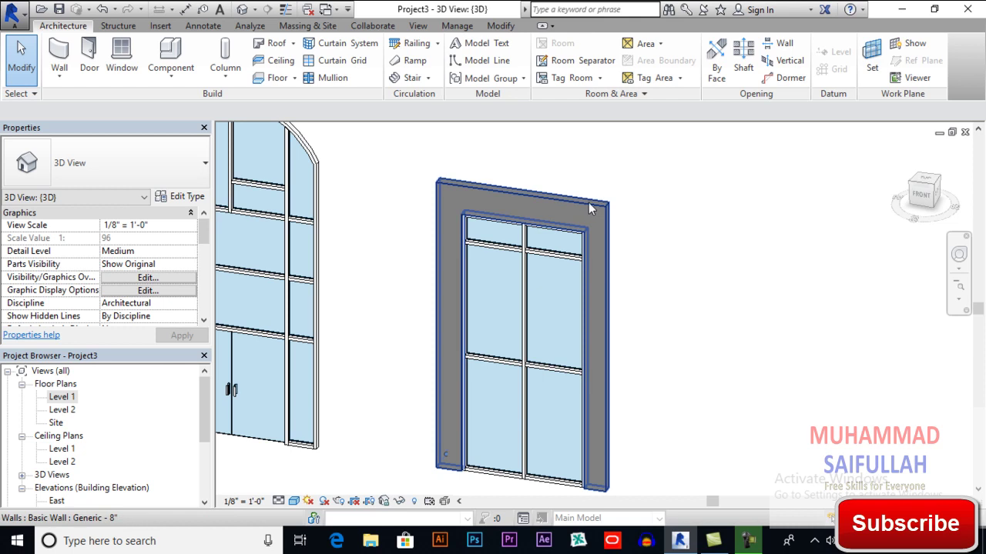
Set the base offset of the embedded Storefront curtain wall to 2'
click(487, 226)
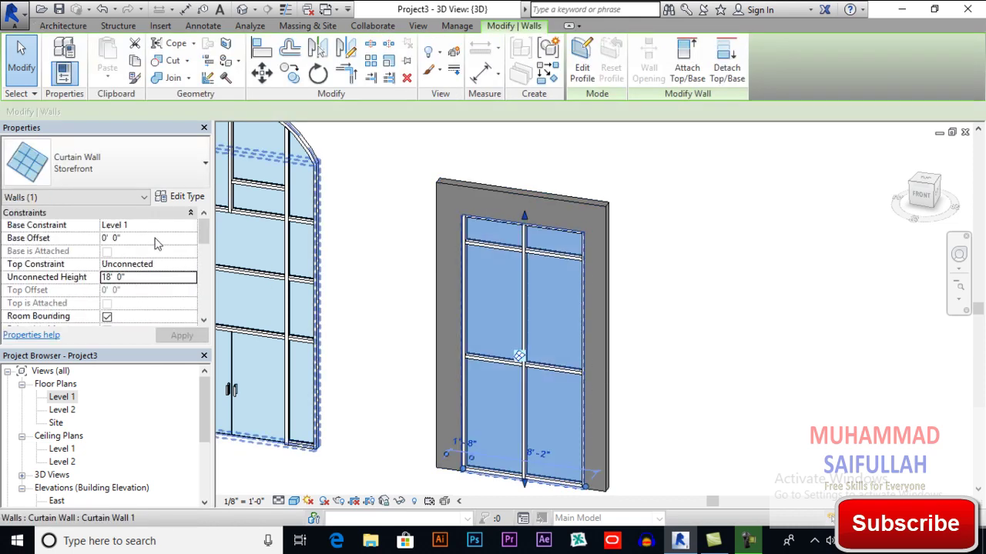
click(154, 237)
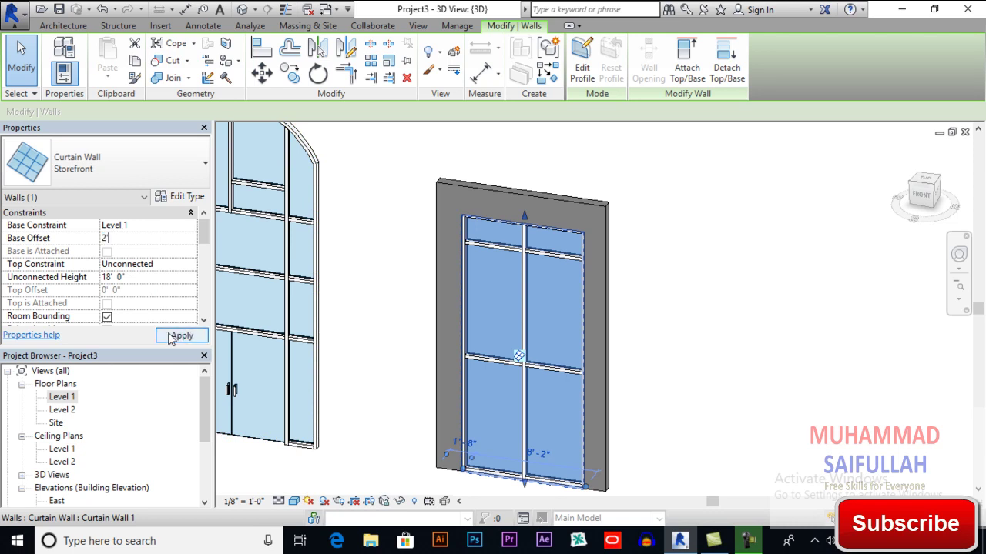
click(173, 337)
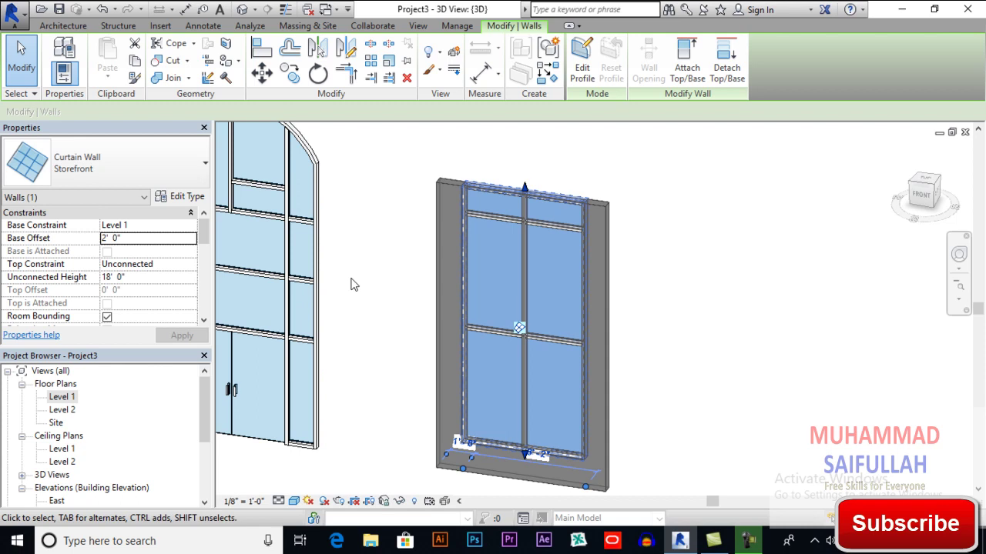
click(350, 285)
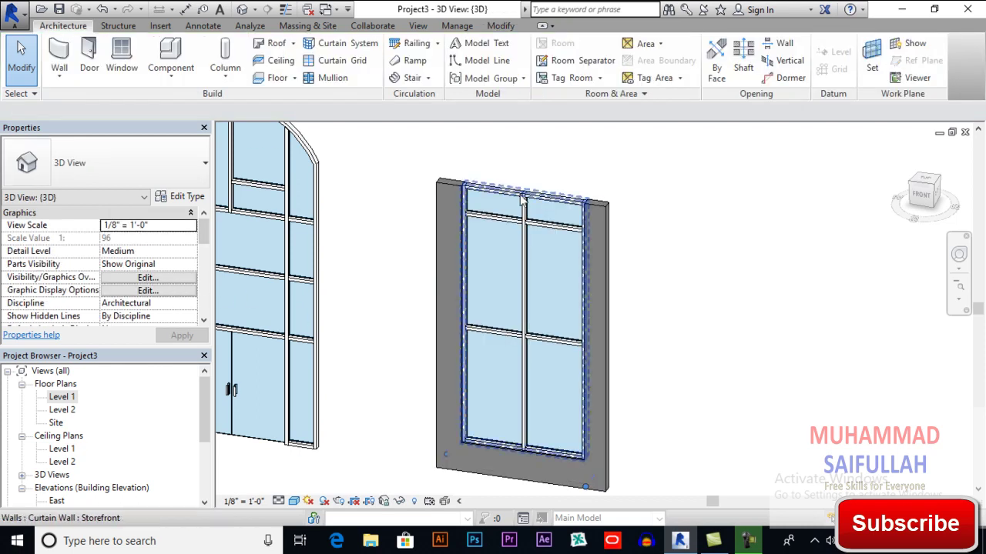
Set the unconnected height of the embedded Storefront curtain wall to 16'
click(302, 248)
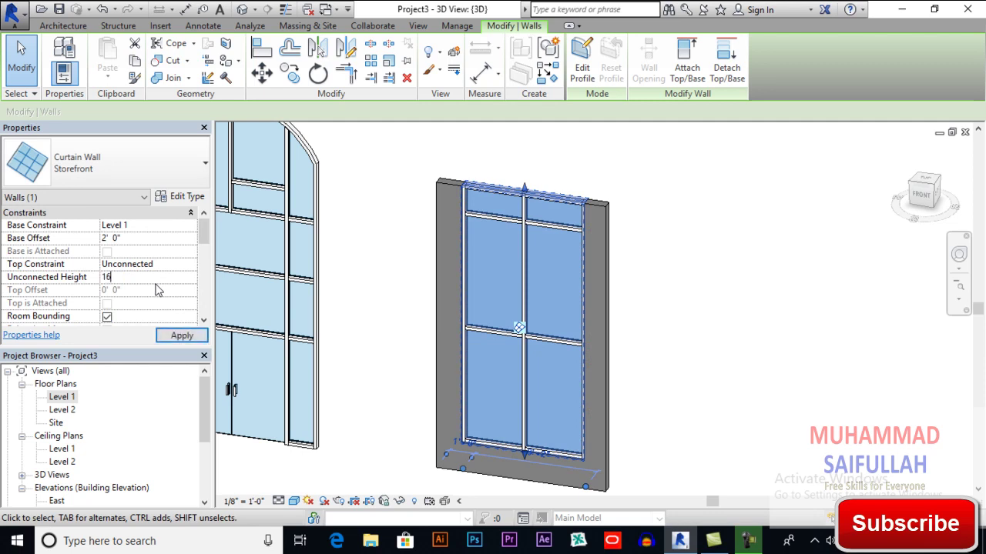
click(182, 339)
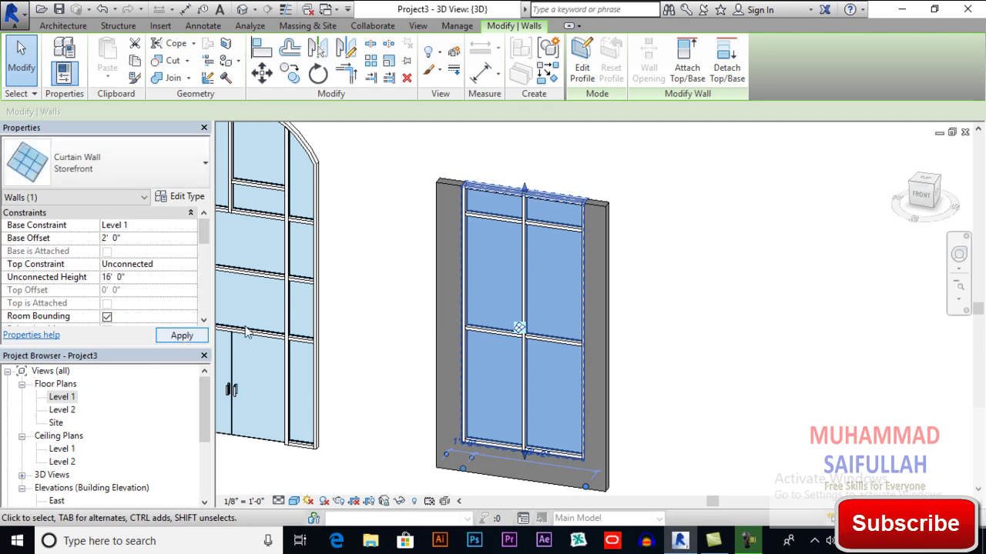
click(385, 270)
shift+middle_drag(384, 270, 422, 324)
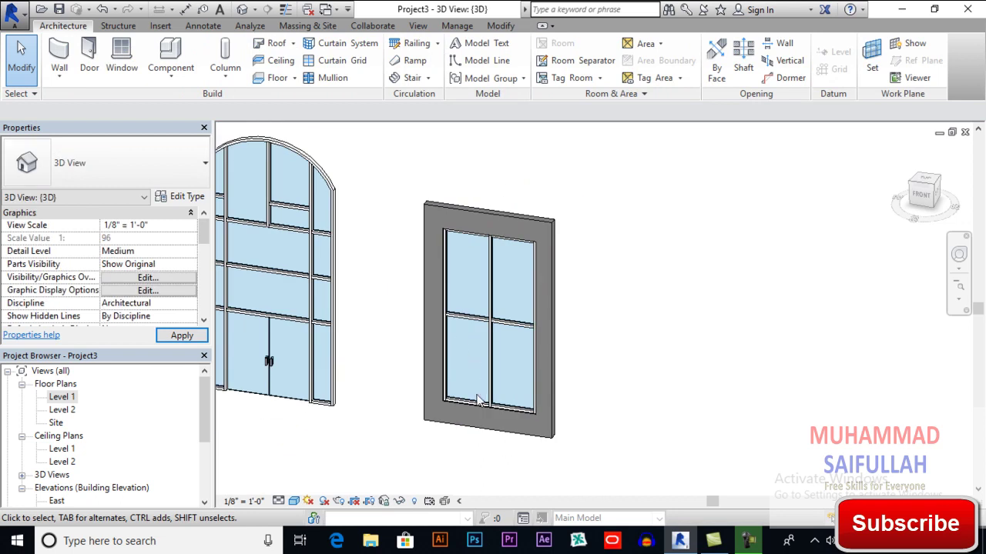
shift+middle_drag(478, 399, 577, 352)
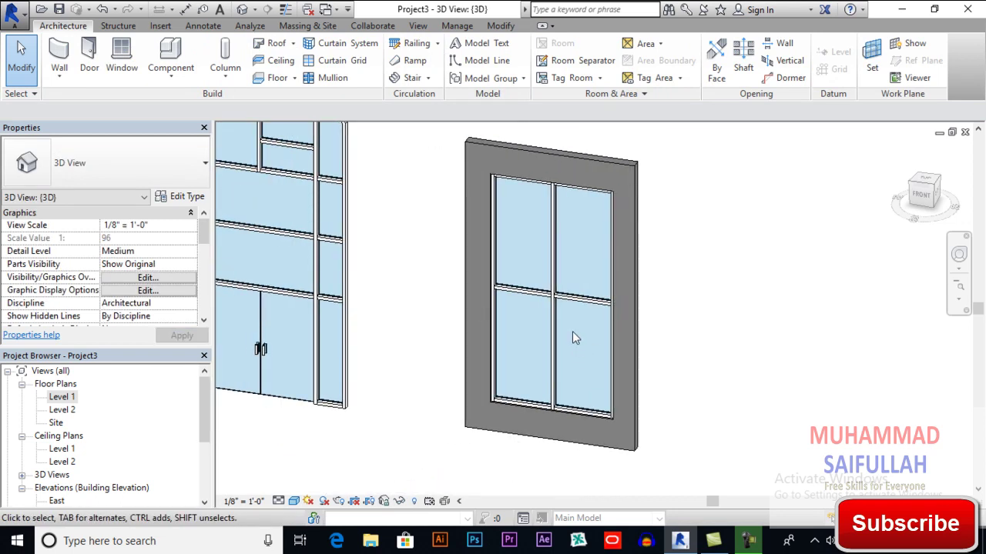
scroll(424, 255, down, 2)
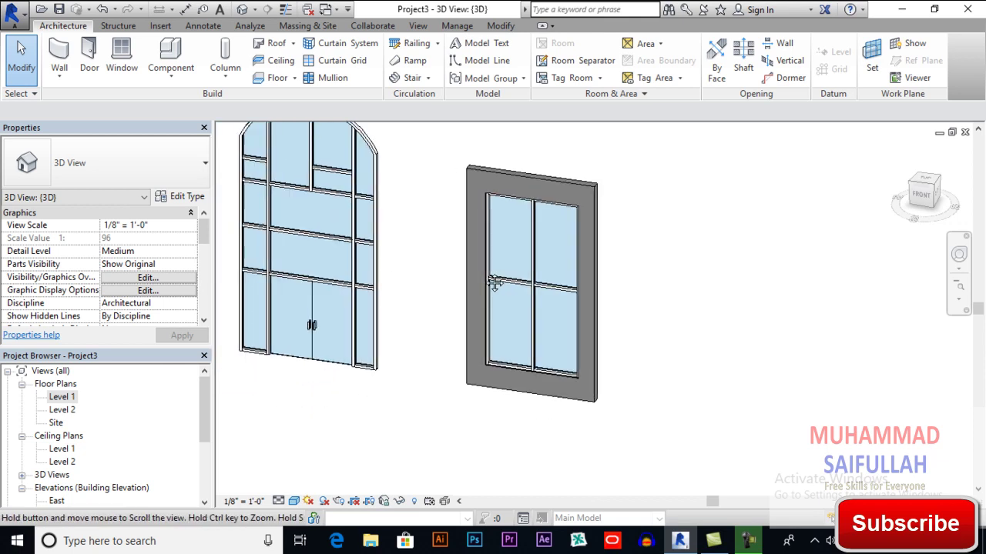
middle_drag(493, 283, 537, 282)
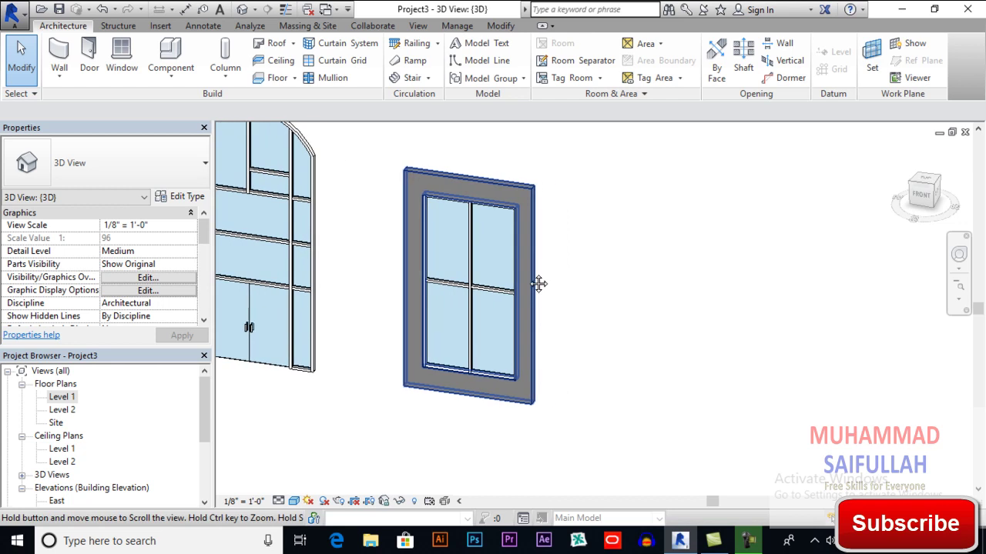
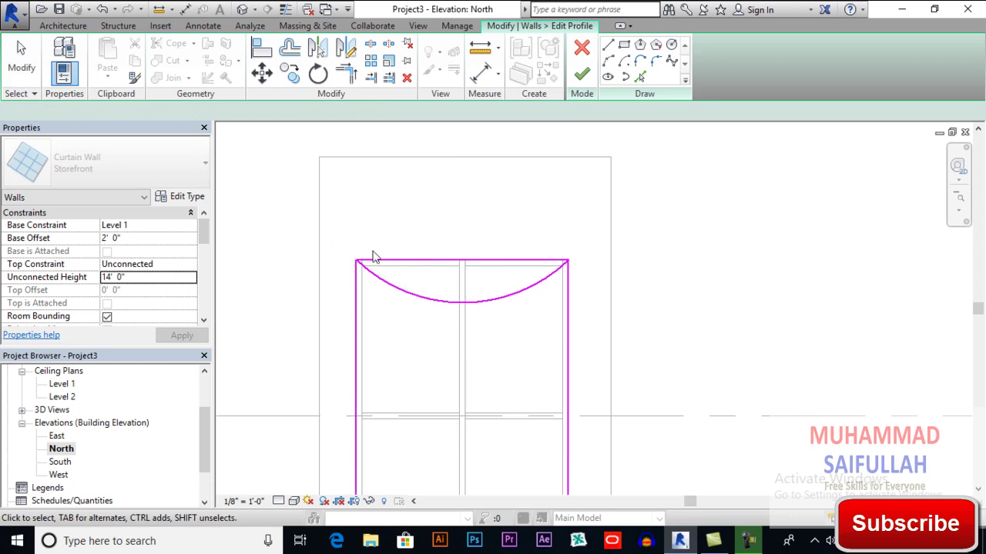
Delete the straight upper line of the Storefront curtain wall's profile sketch in the North elevation
click(385, 262)
key(Escape)
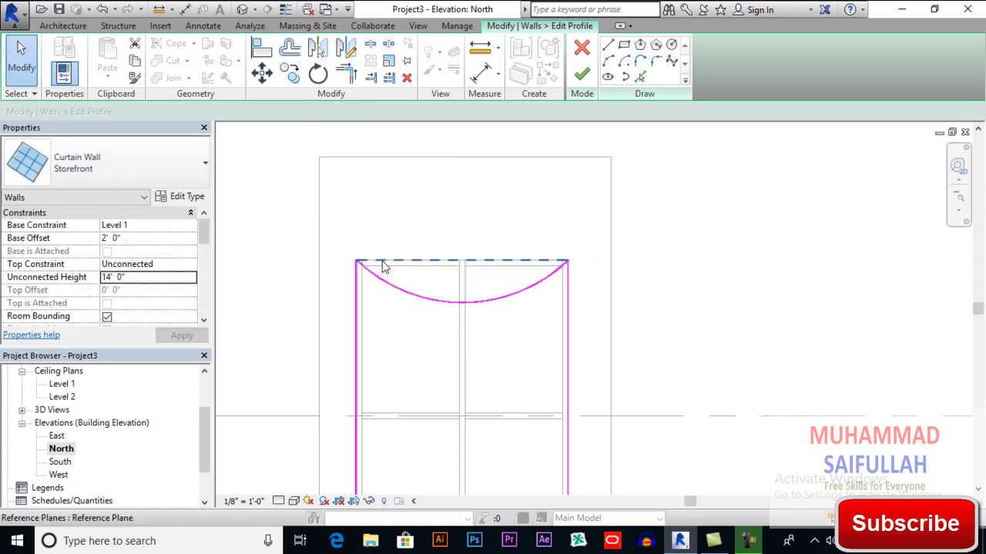
Mirror a copy of the upper arc to the profile's lower end about a horizontal axis through the side line's midpoint
scroll(424, 189, down, 2)
scroll(426, 431, up, 1)
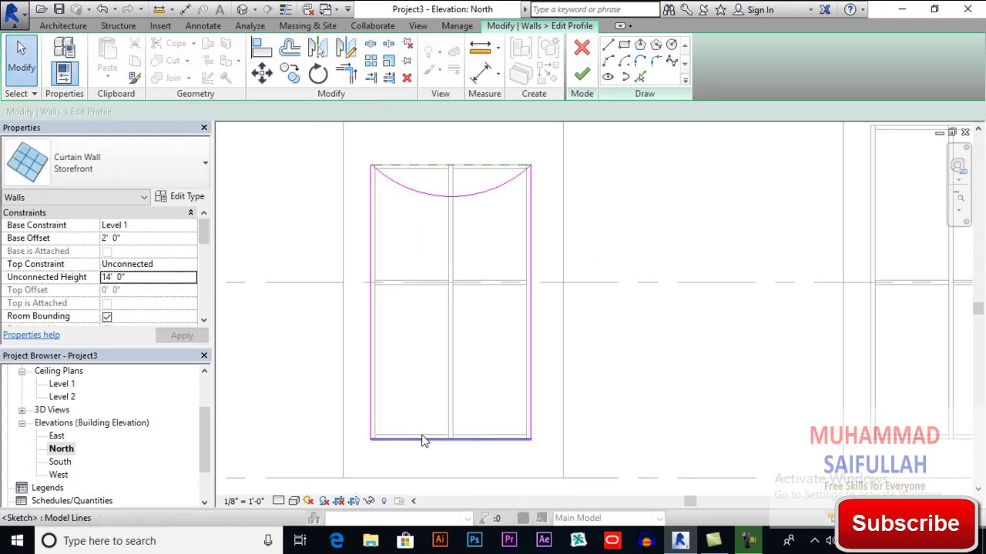
click(445, 203)
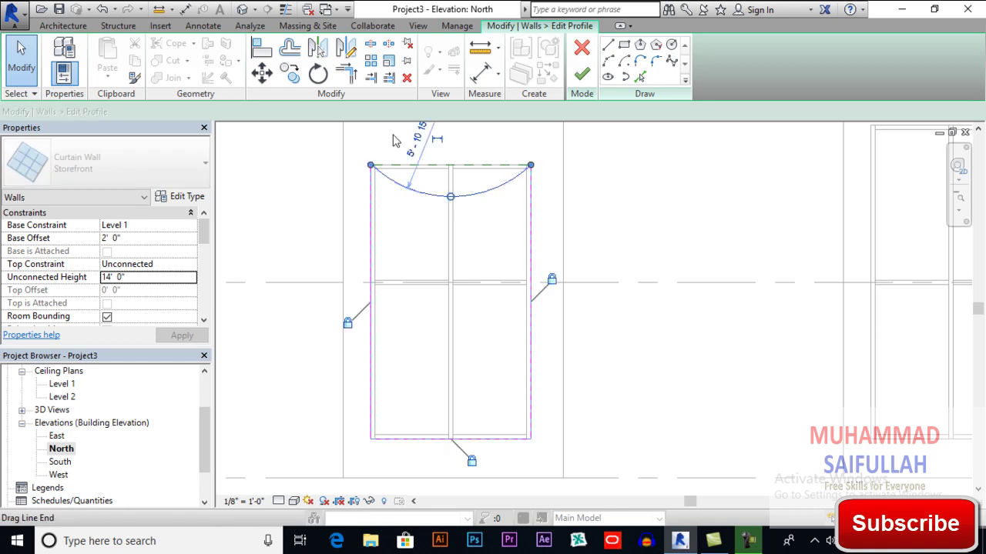
click(346, 50)
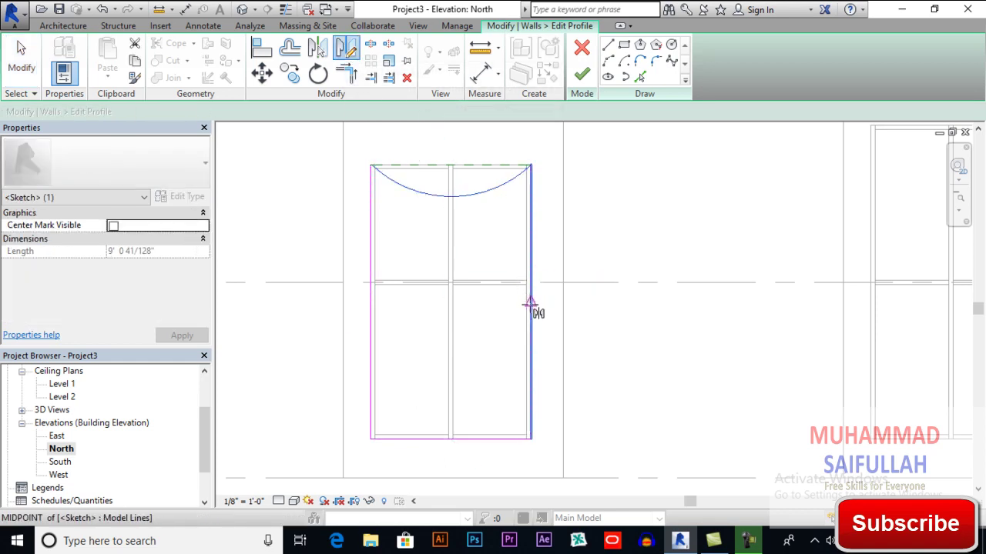
click(531, 304)
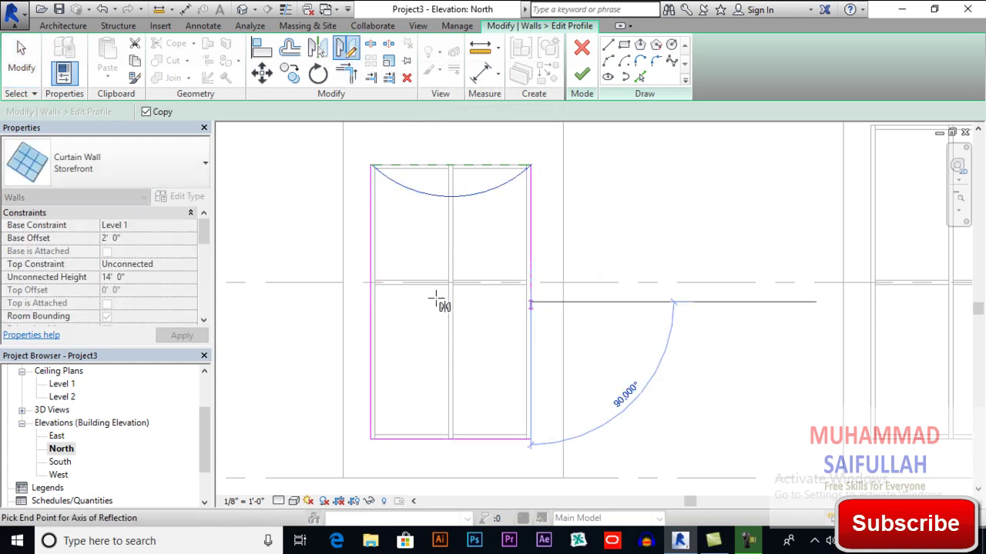
click(317, 301)
key(Escape)
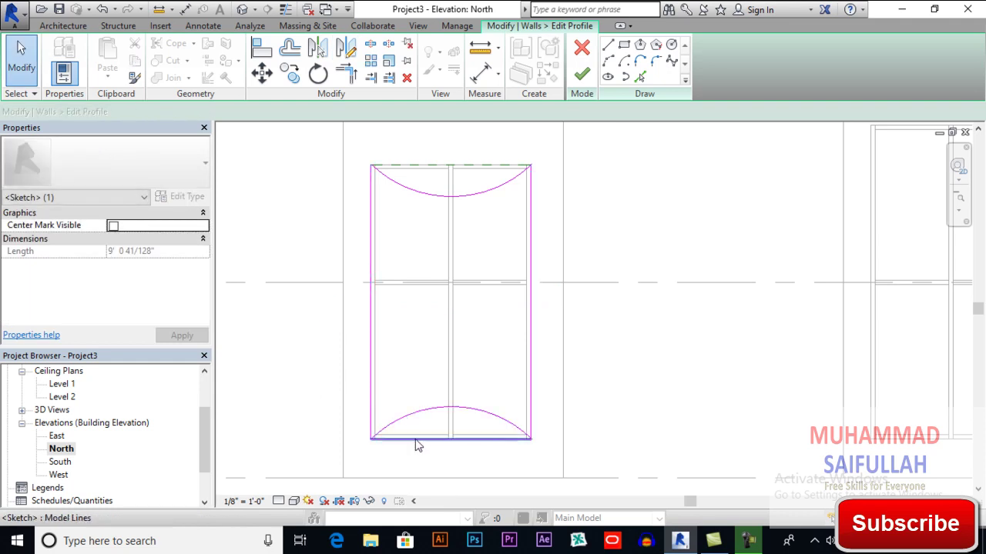
Delete the straight lower line of the profile sketch and finish the profile, removing the mullion elements that can no longer be created
click(417, 440)
key(Delete)
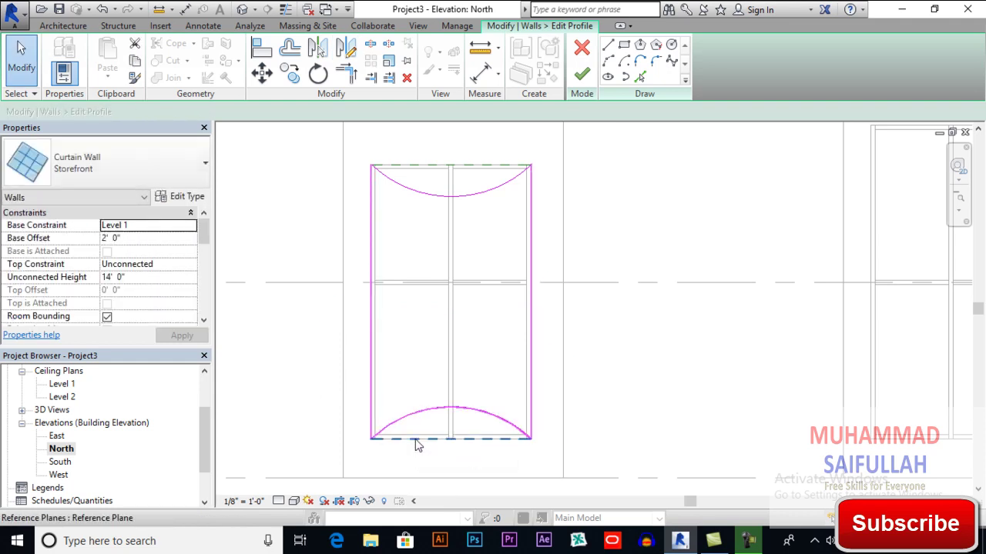
scroll(468, 270, down, 1)
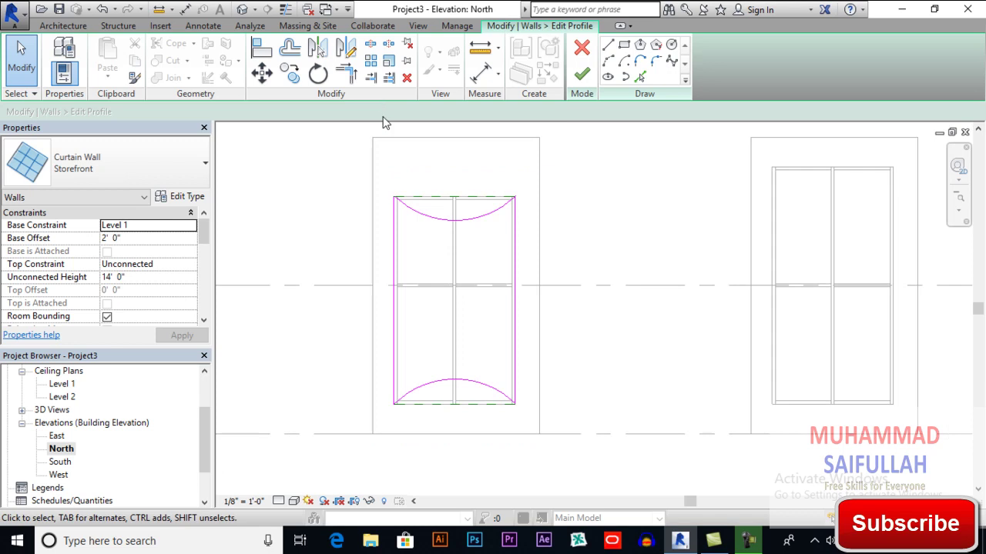
click(581, 74)
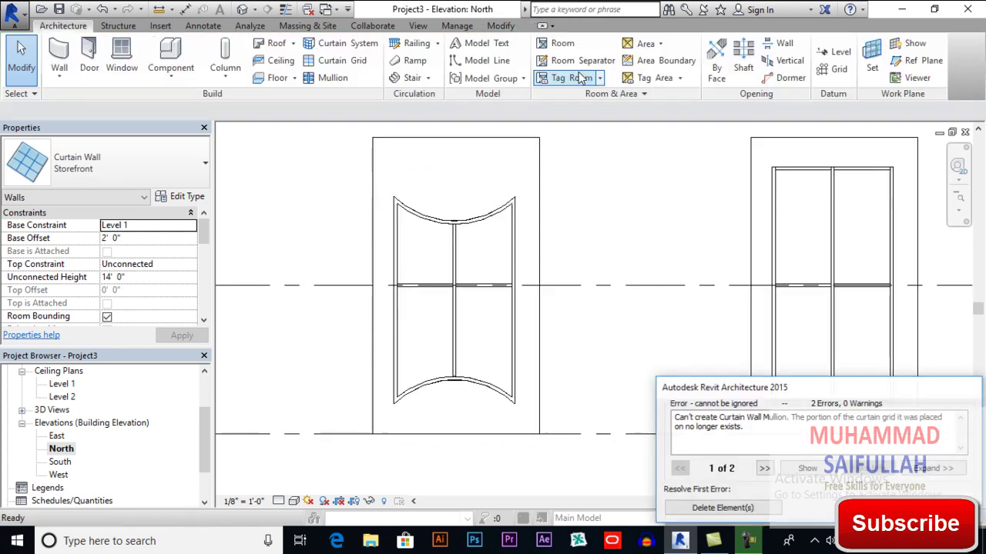
click(731, 508)
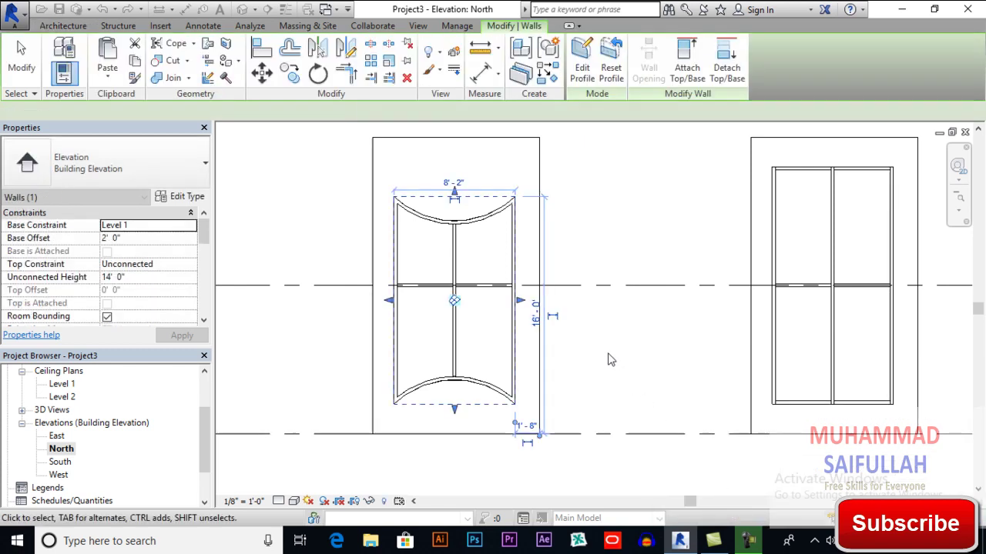
click(608, 360)
Examine the edited Storefront curtain wall profile beside the other two walls in the 3D view
click(241, 10)
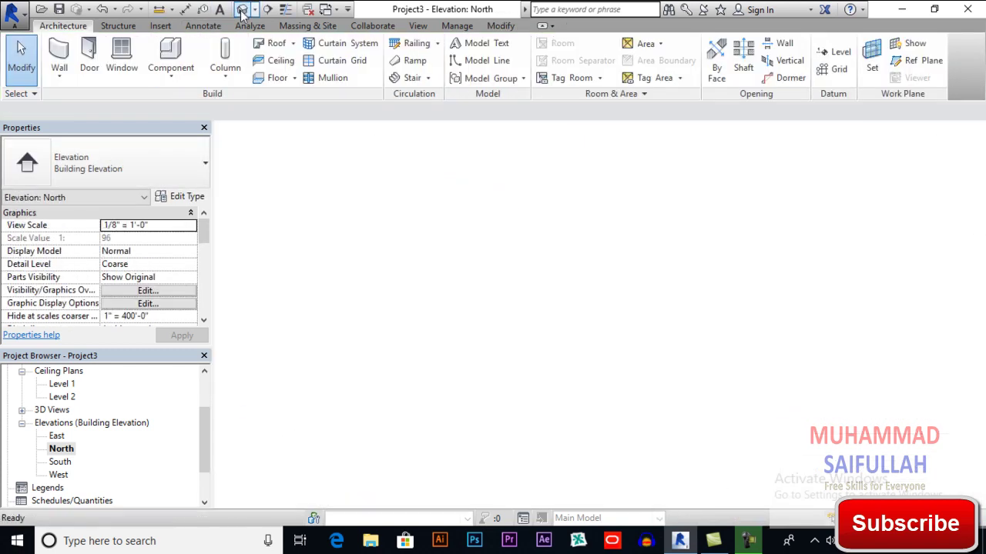
middle_drag(499, 267, 614, 267)
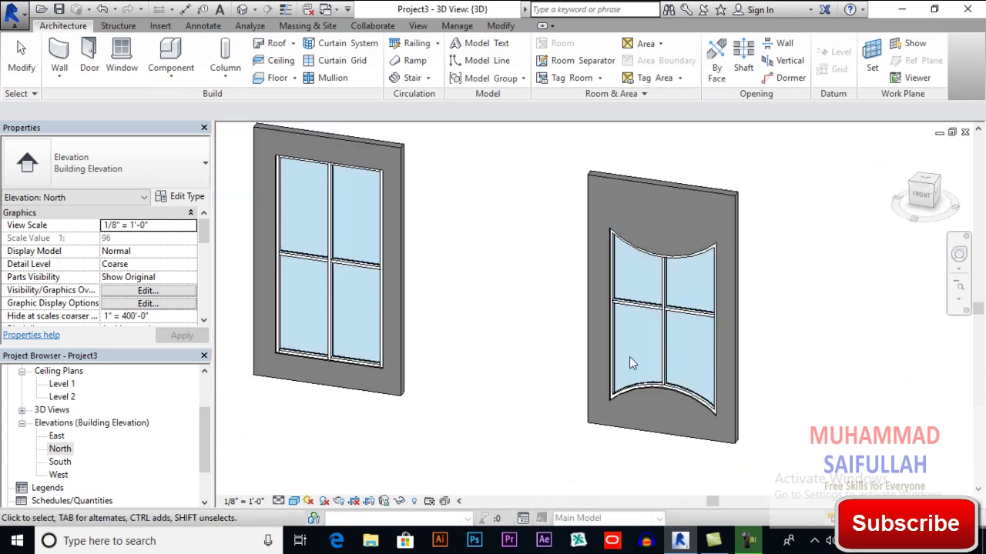
scroll(629, 357, down, 3)
middle_drag(608, 354, 630, 341)
scroll(623, 345, up, 1)
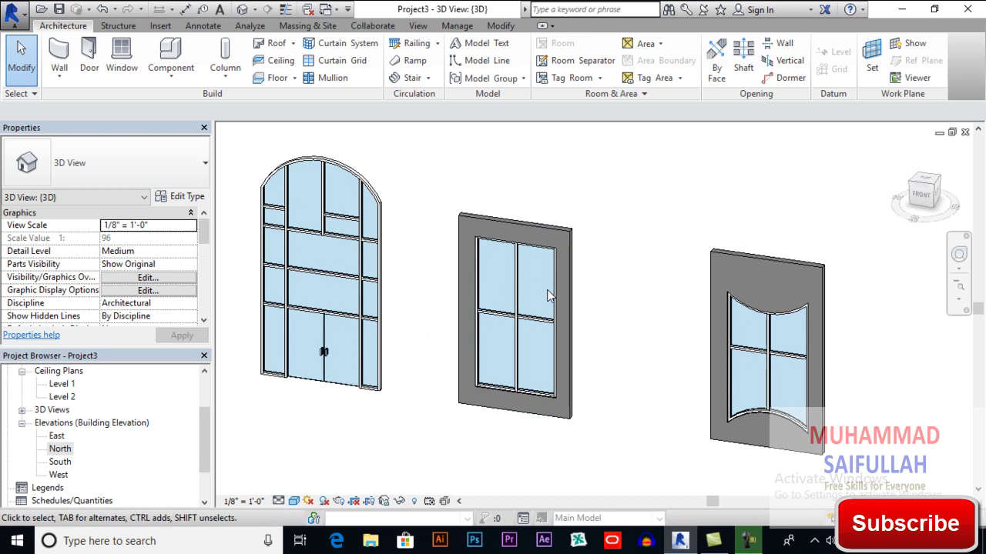
middle_drag(729, 423, 689, 412)
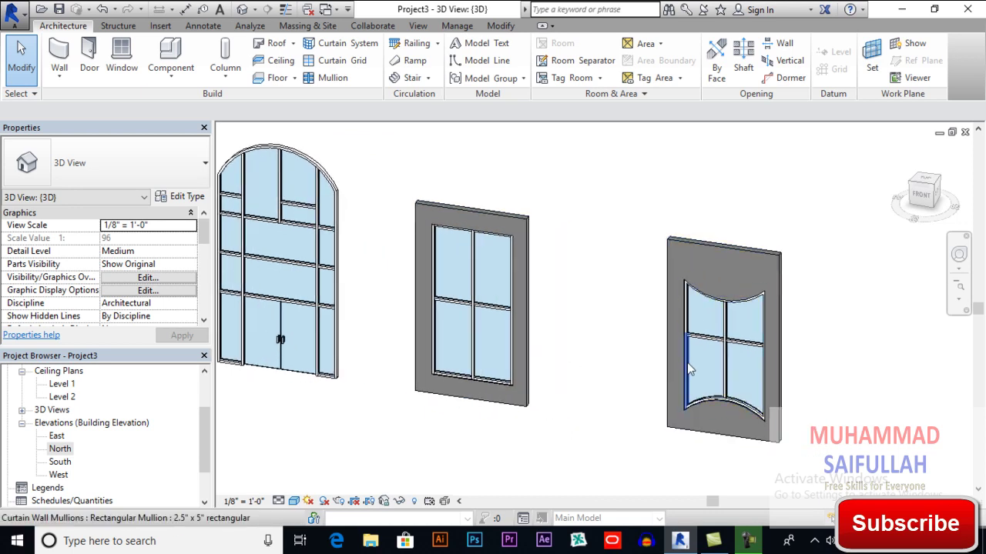
scroll(687, 339, up, 1)
scroll(686, 339, up, 1)
middle_drag(686, 339, 616, 331)
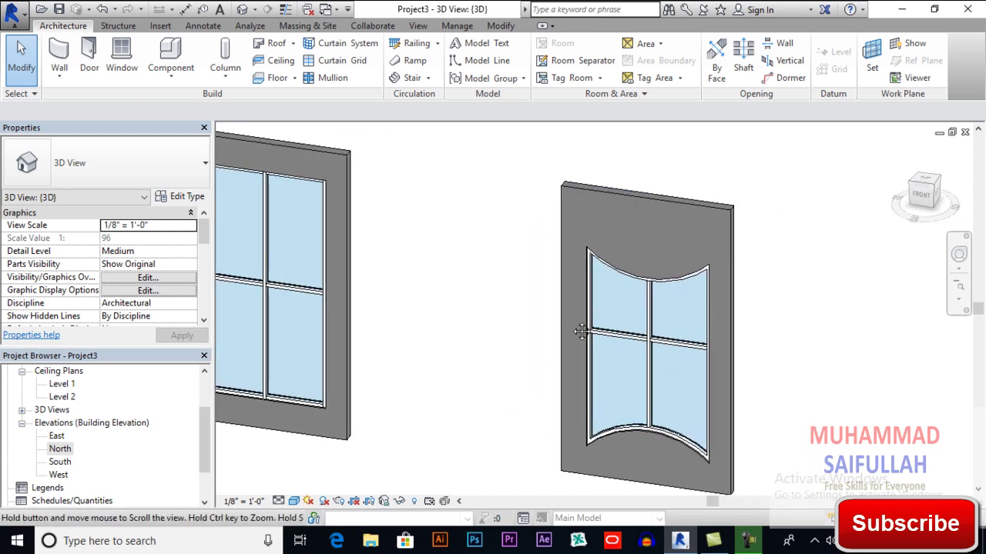
scroll(570, 327, down, 3)
middle_drag(543, 326, 621, 336)
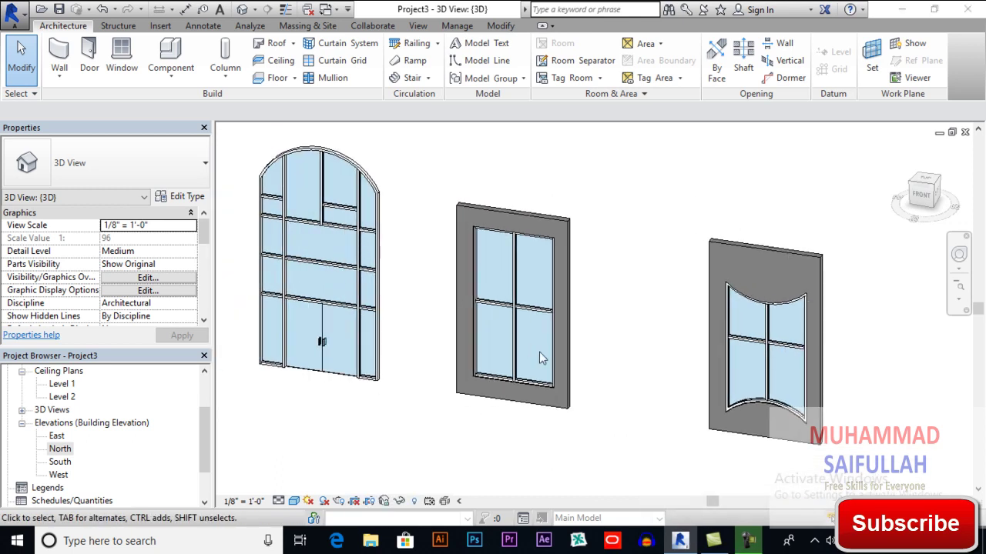
scroll(583, 377, down, 2)
middle_drag(573, 375, 502, 375)
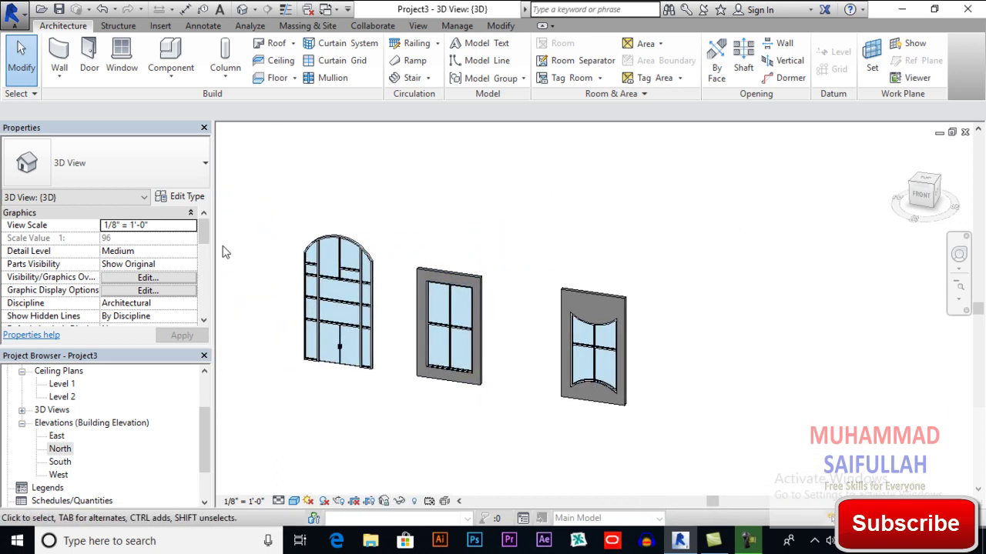
Move the wall with the edited Storefront about 8' closer to the neighbouring wall in the Level 1 floor plan
drag(202, 433, 202, 381)
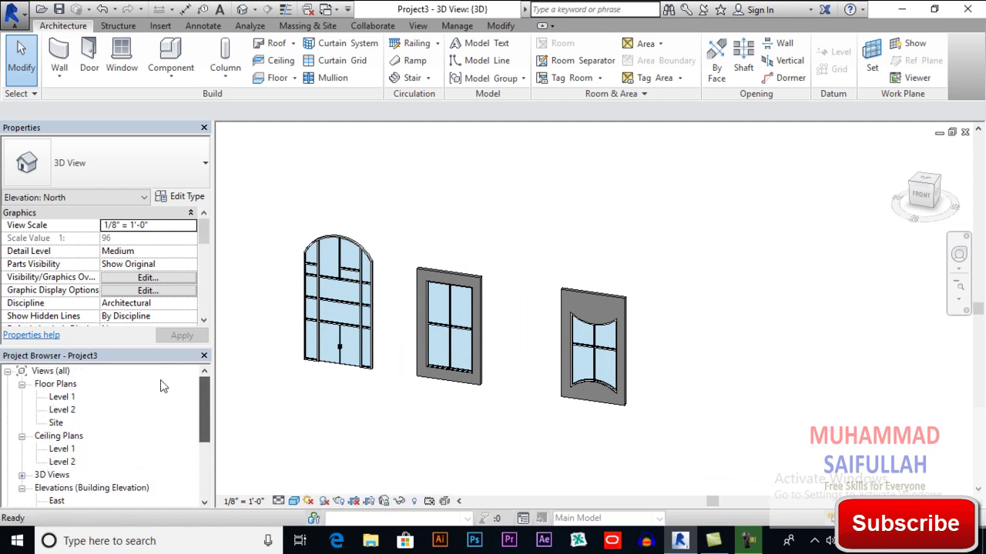
double_click(62, 396)
scroll(431, 344, down, 4)
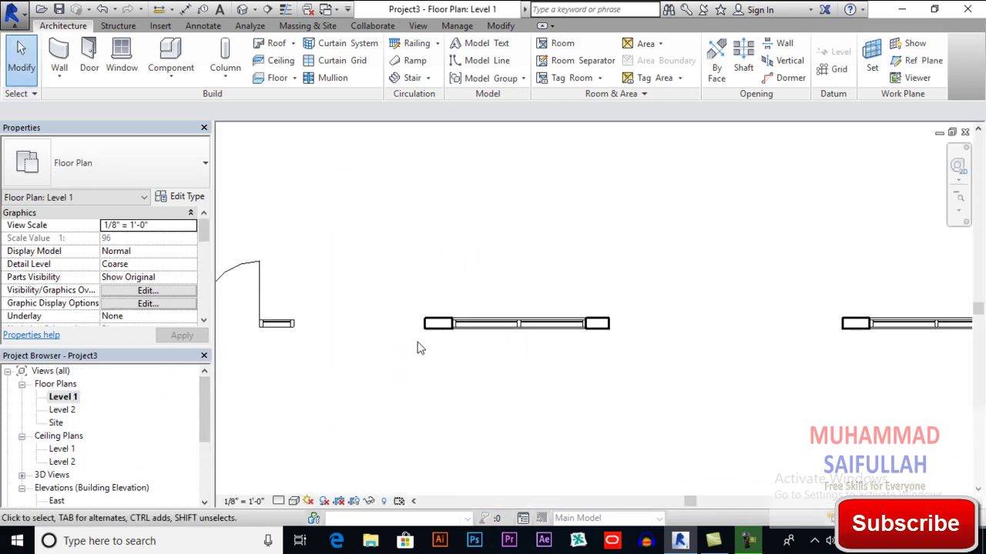
scroll(455, 340, down, 2)
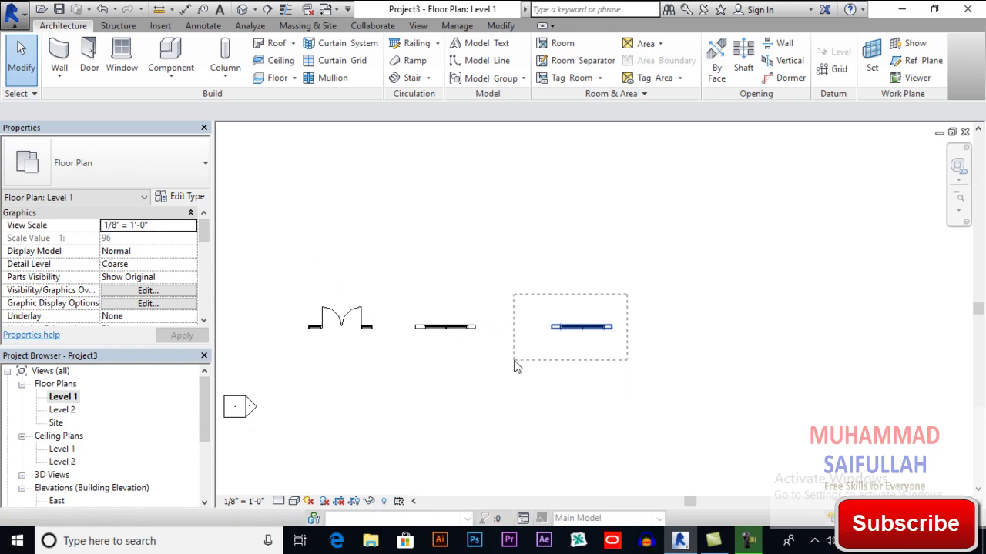
drag(514, 362, 514, 361)
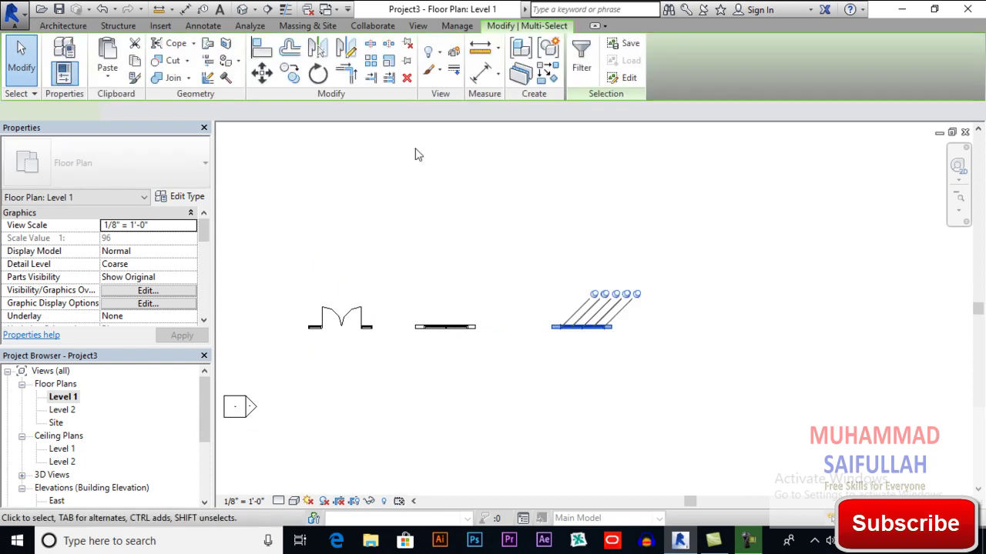
click(262, 73)
click(615, 366)
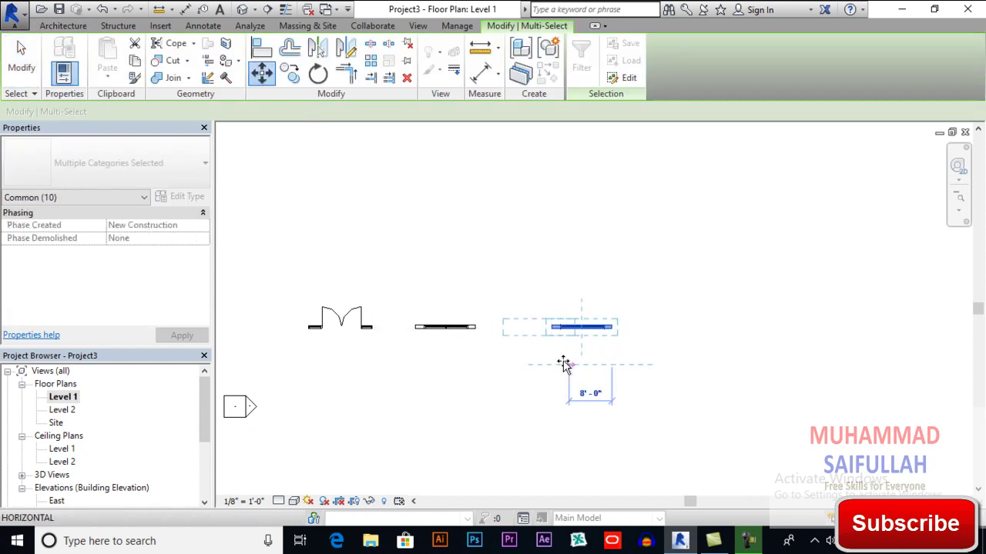
click(571, 363)
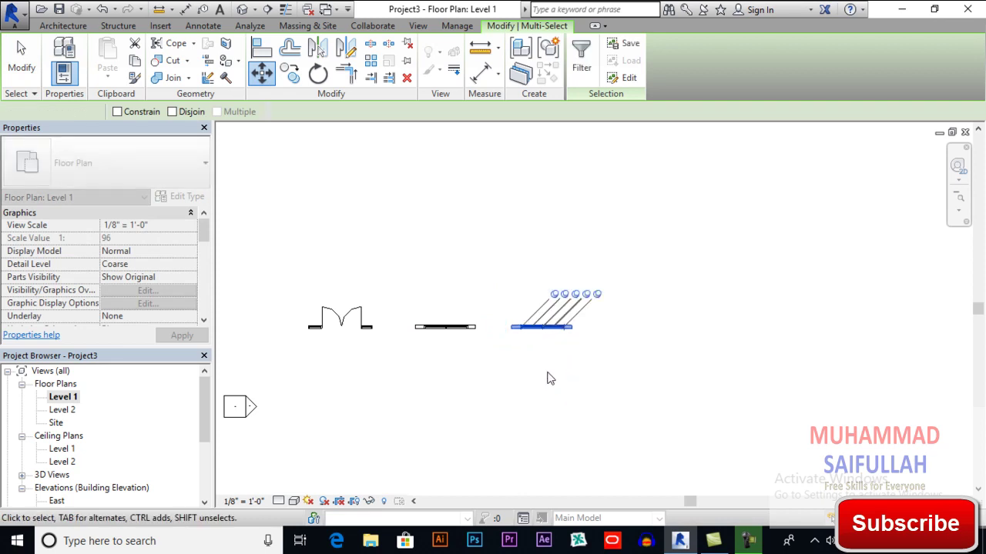
key(Escape)
Try to draw an arc-shaped Storefront curtain wall with a chord of about 19'-6" beside the existing walls
click(60, 75)
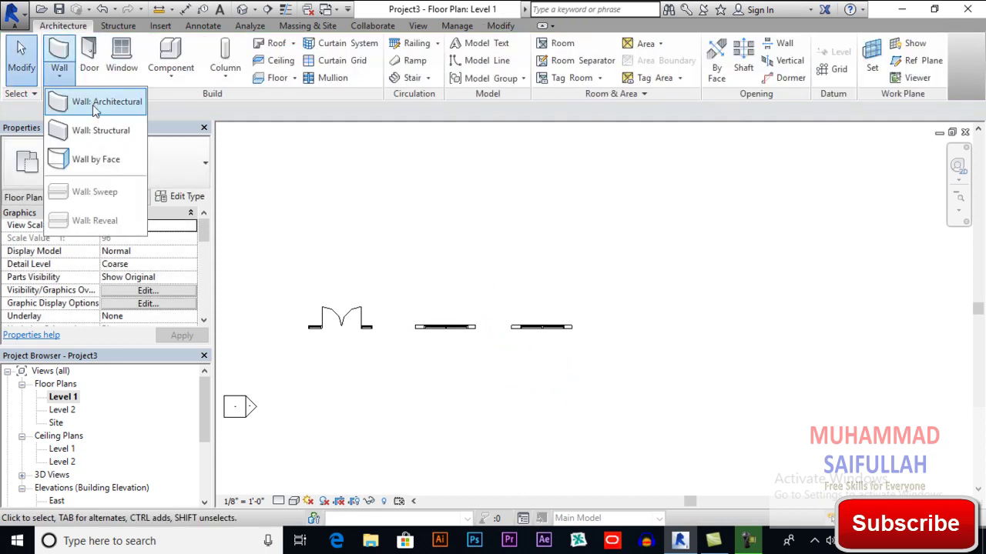
click(87, 102)
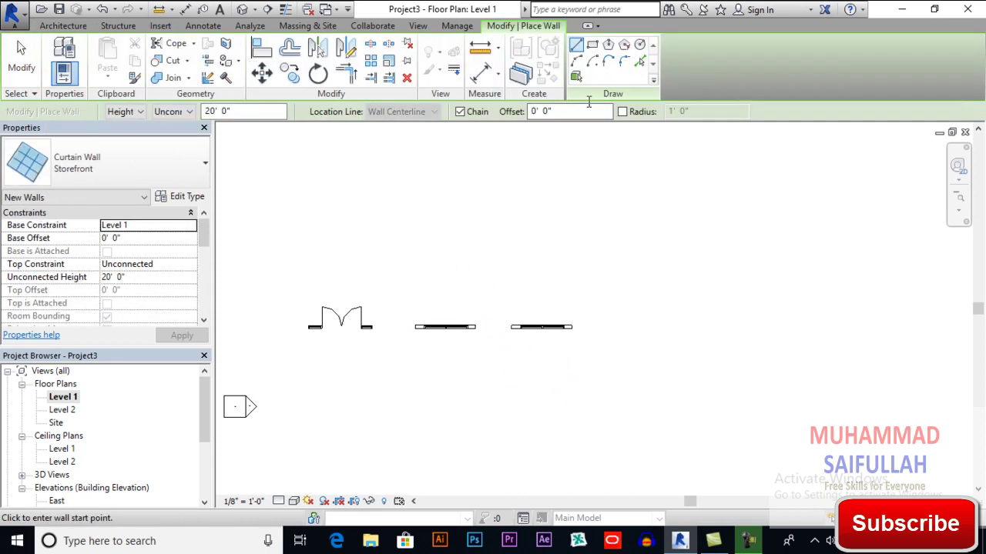
click(676, 327)
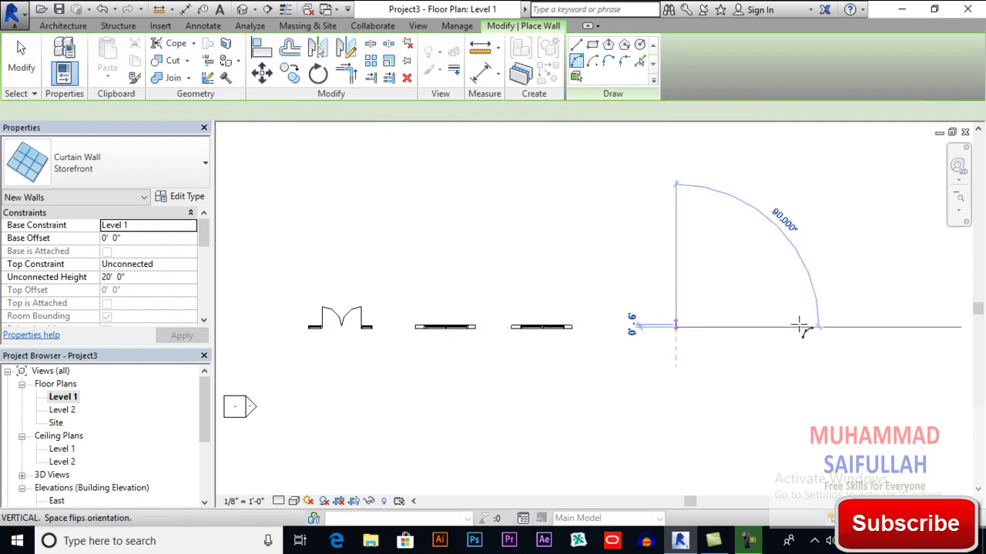
click(802, 327)
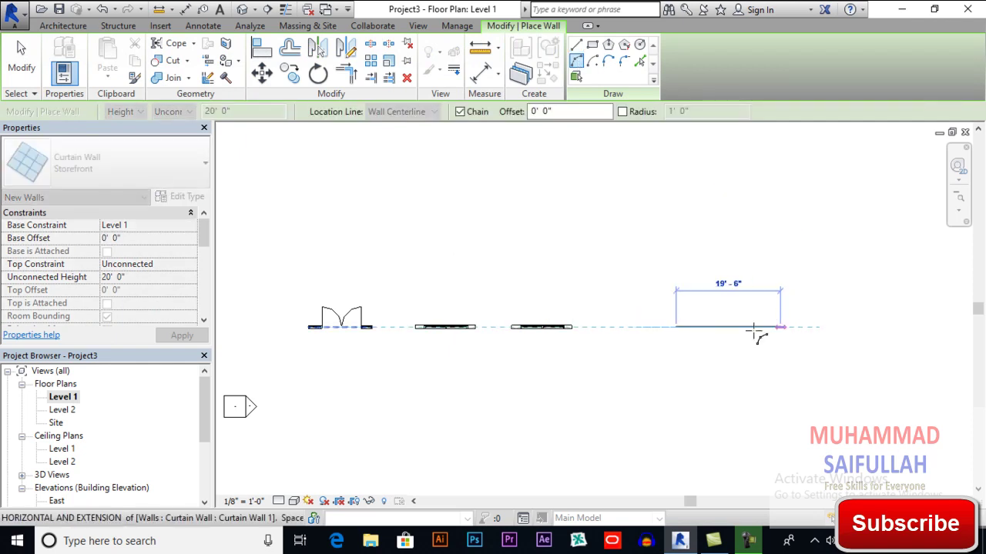
click(754, 331)
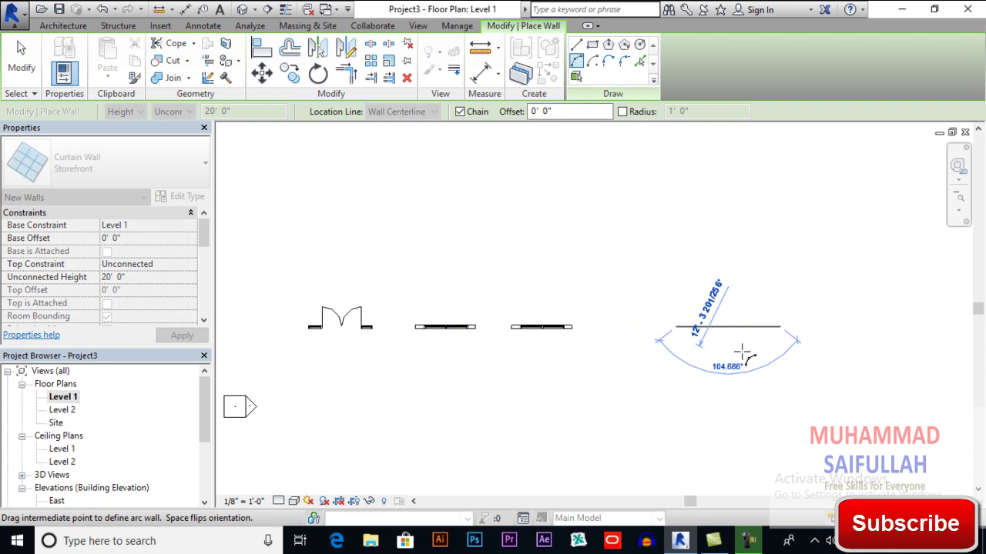
click(737, 354)
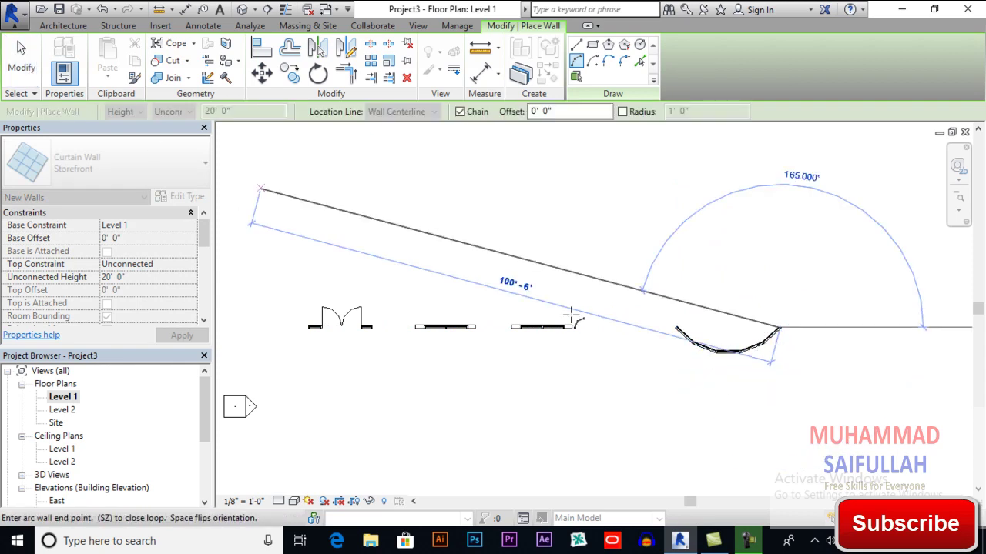
key(Escape)
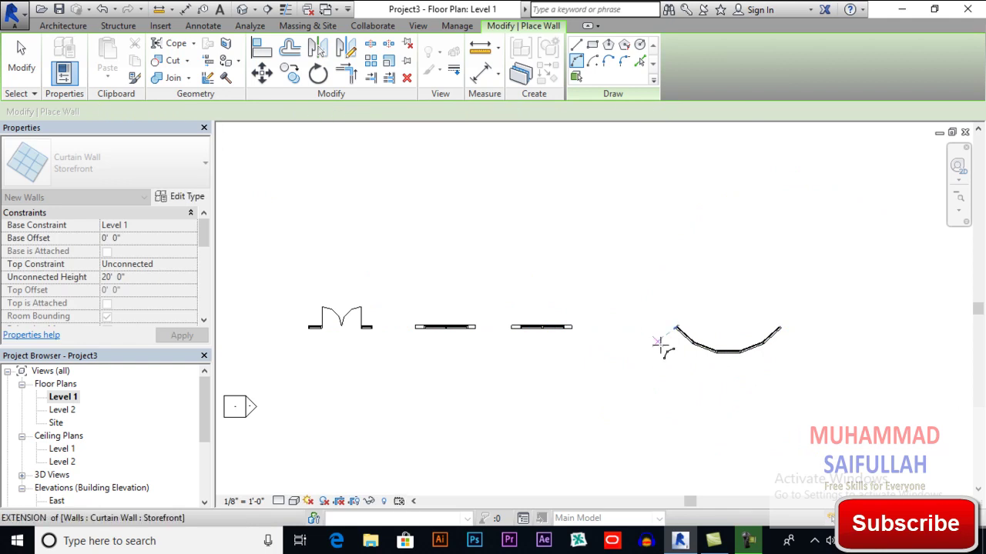
key(ctrl+z)
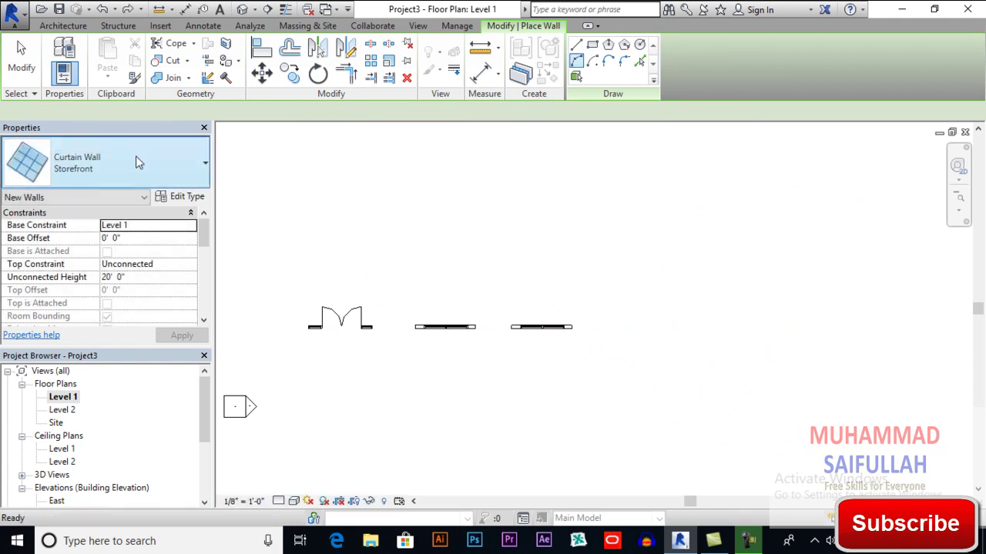
Draw a semicircular Generic - 8" wall with a radius of about 11'-6", bulging downward beside the existing walls
click(136, 161)
scroll(128, 238, up, 5)
scroll(120, 245, up, 2)
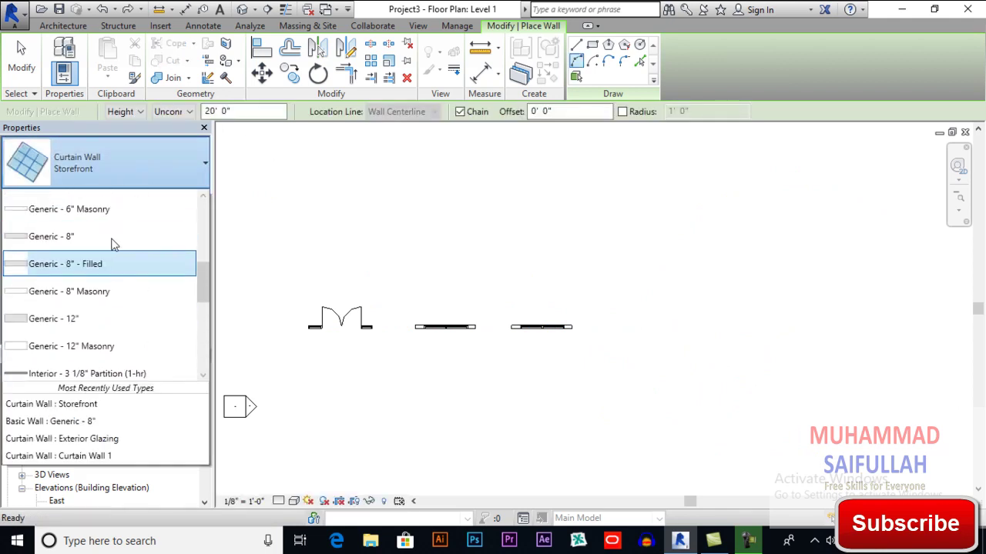
click(75, 239)
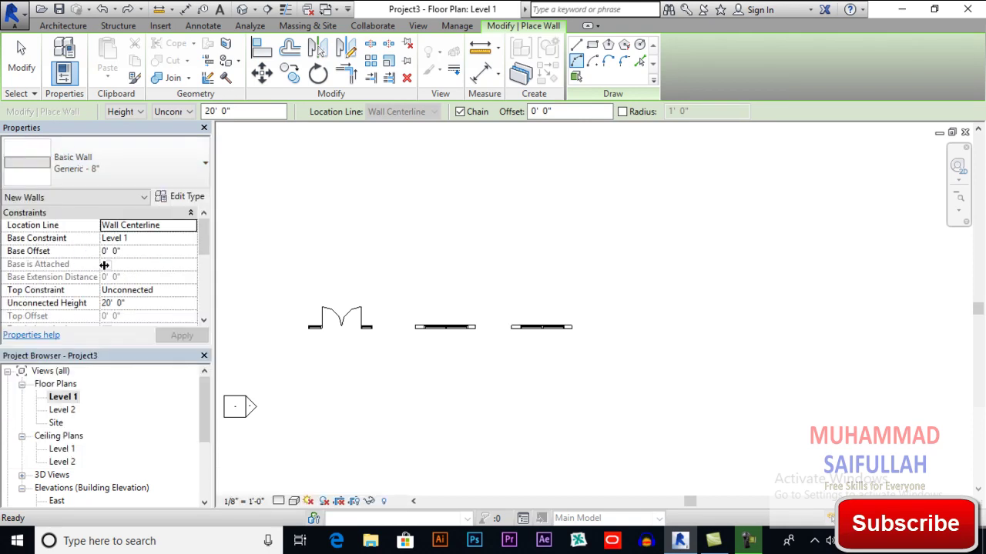
click(670, 327)
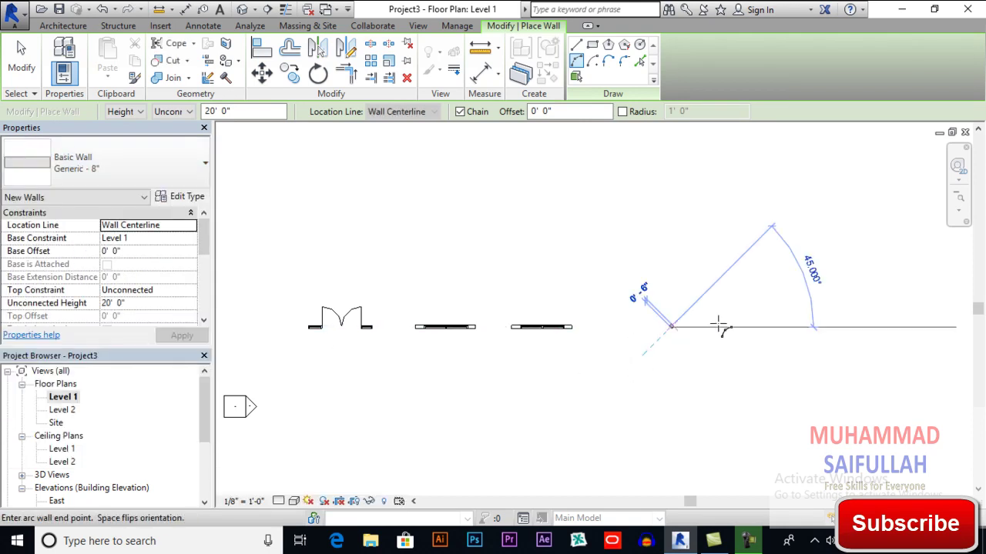
click(794, 327)
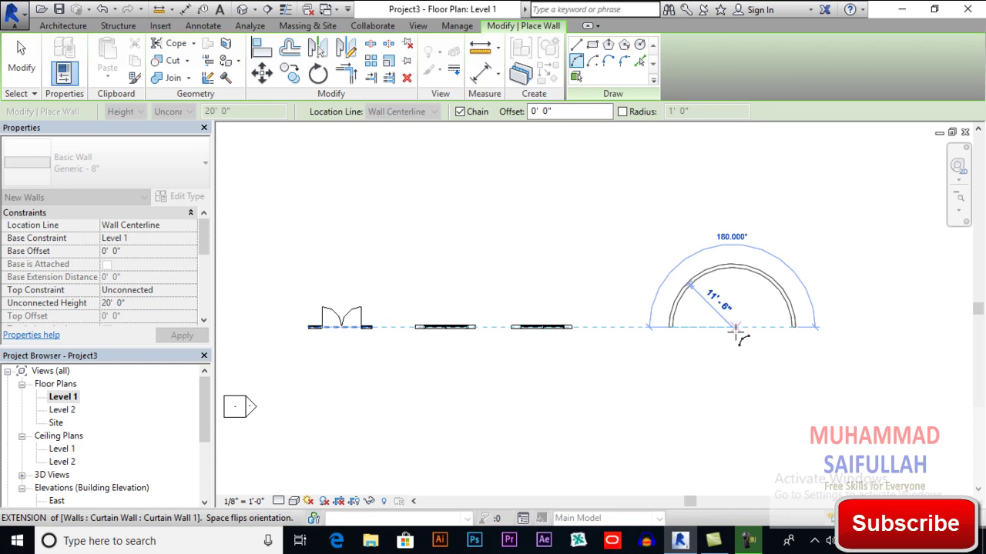
click(739, 389)
key(Escape)
key(Escape)
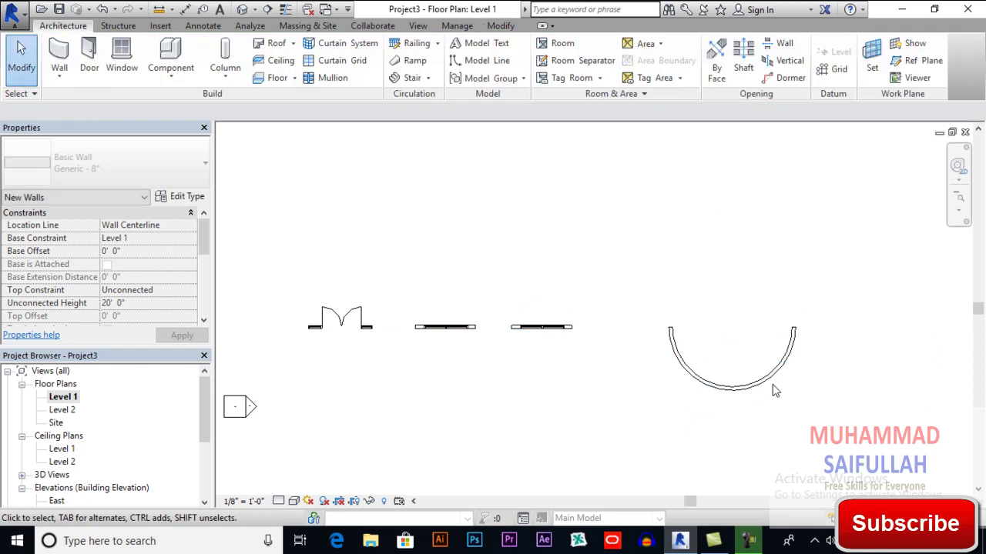
Embed an arc-shaped Storefront curtain wall along the semicircular wall, with a chord of about 22'-6", a radius of 11'-6" and a sweep of about 156°
scroll(611, 369, up, 4)
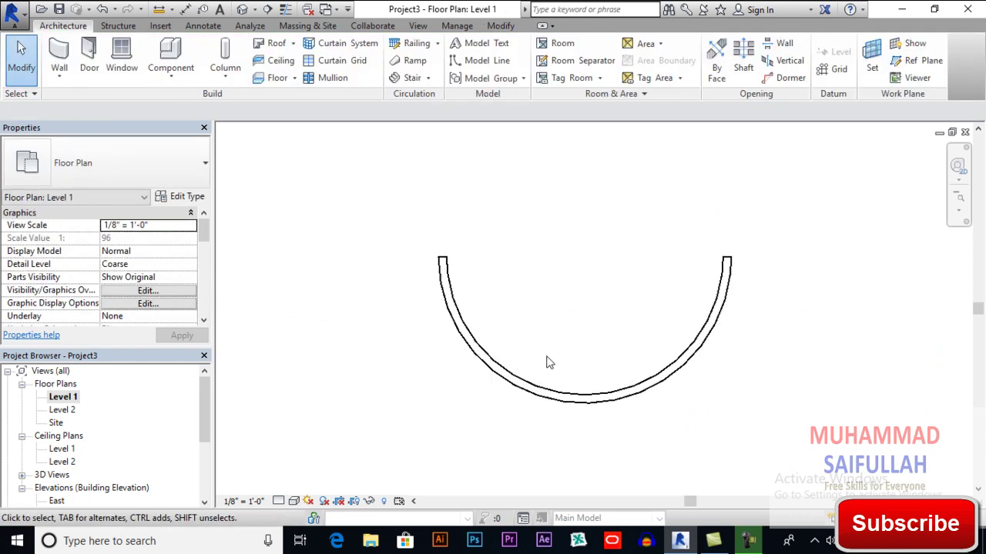
click(59, 73)
click(87, 105)
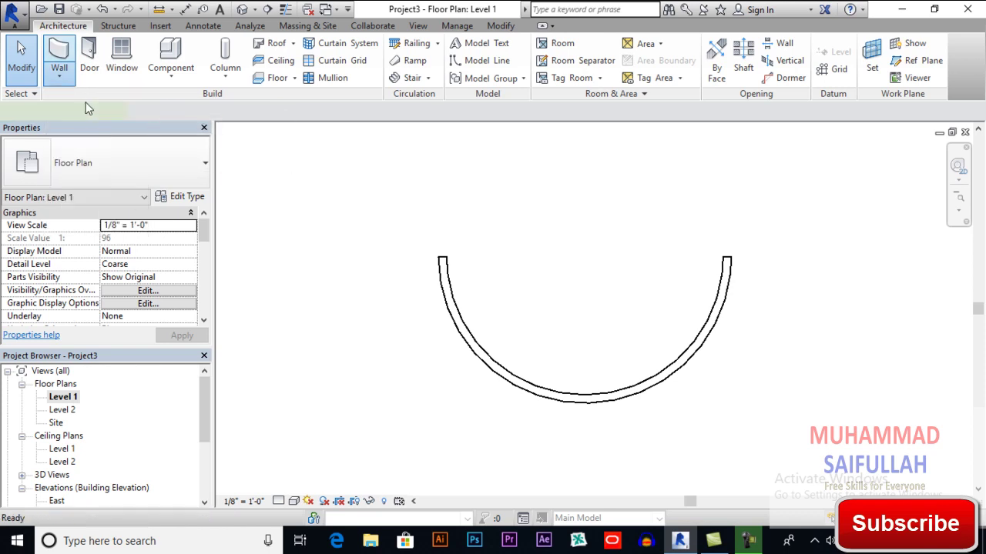
click(151, 178)
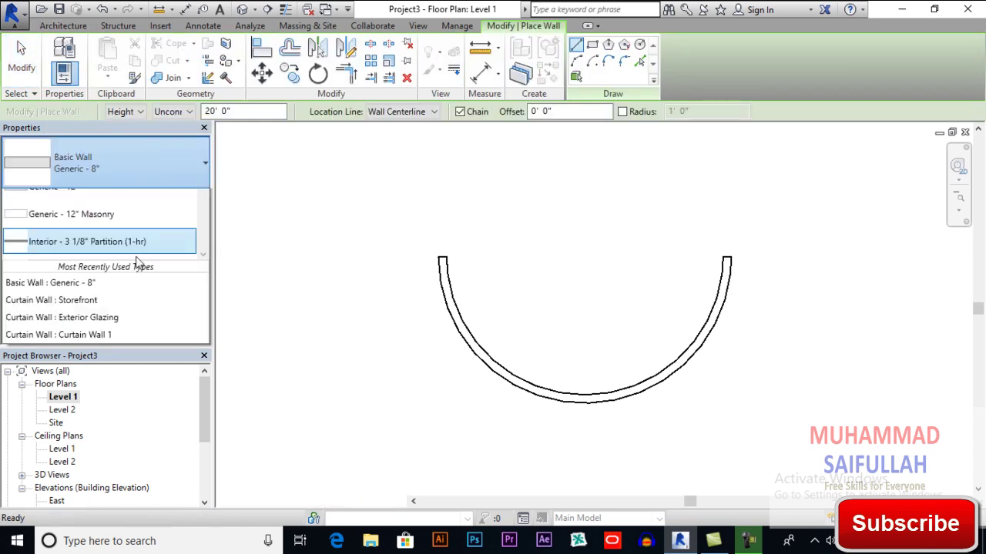
scroll(141, 269, down, 5)
click(100, 327)
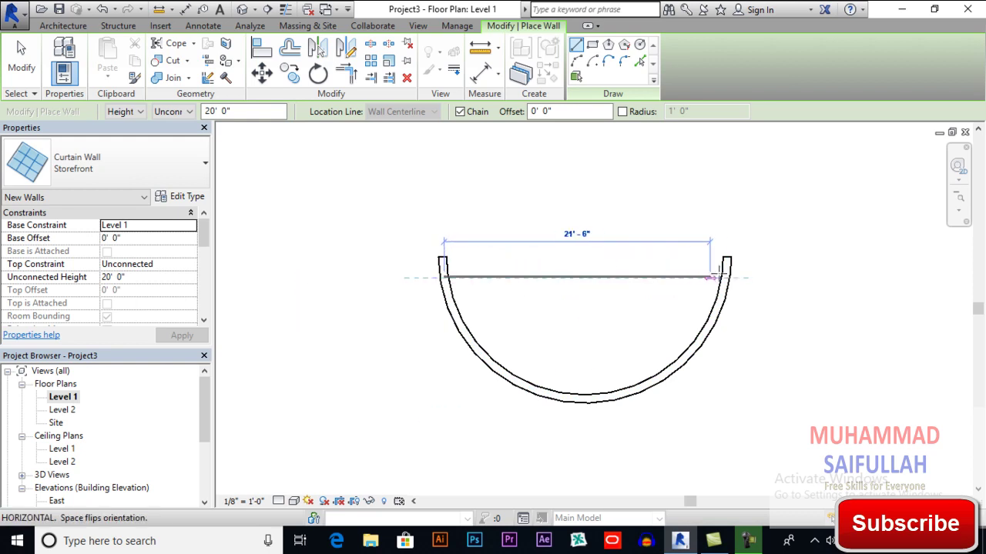
key(Escape)
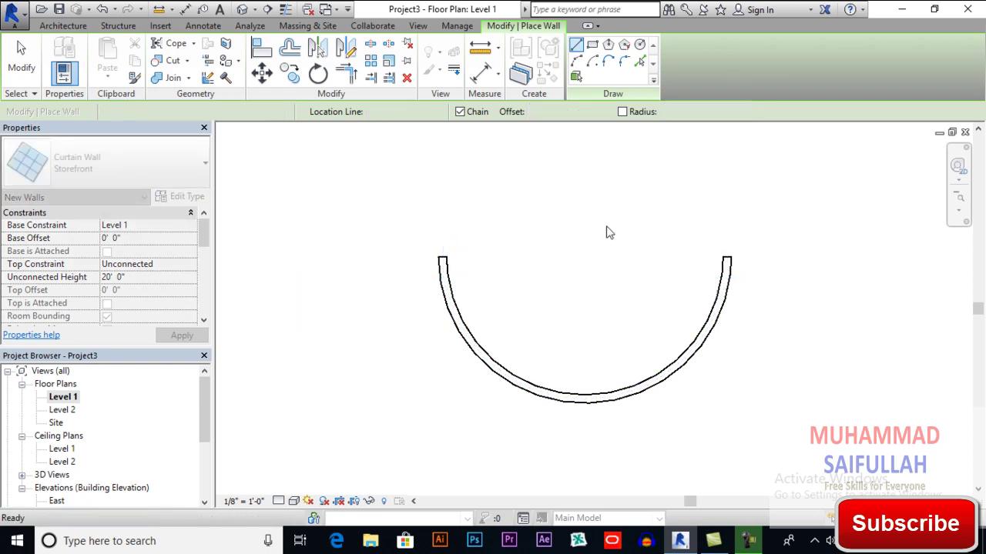
click(576, 61)
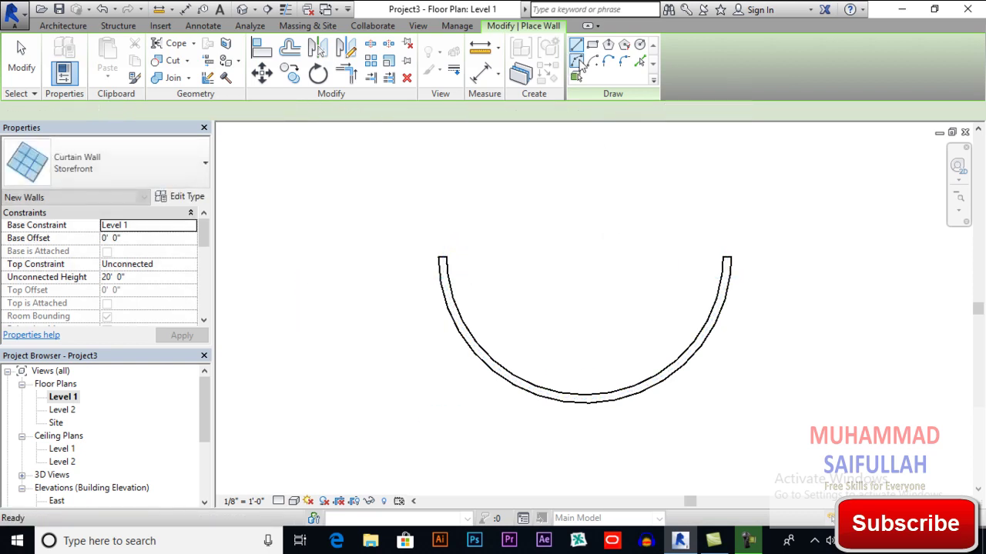
click(445, 286)
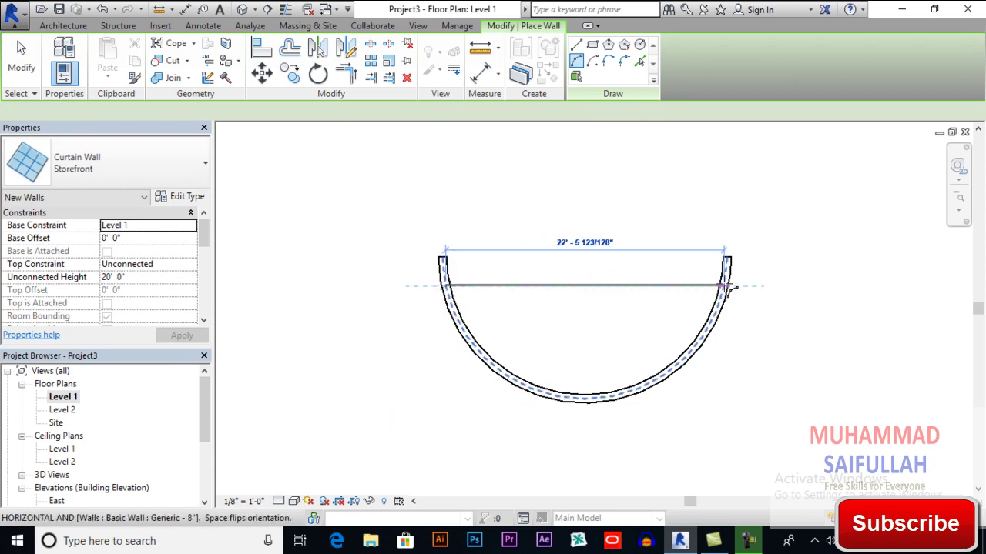
click(724, 286)
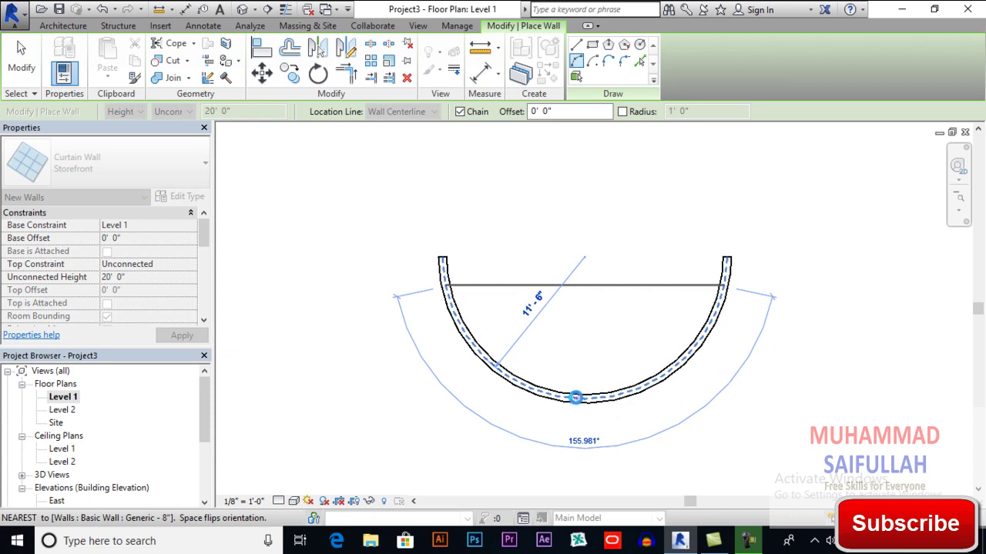
click(575, 397)
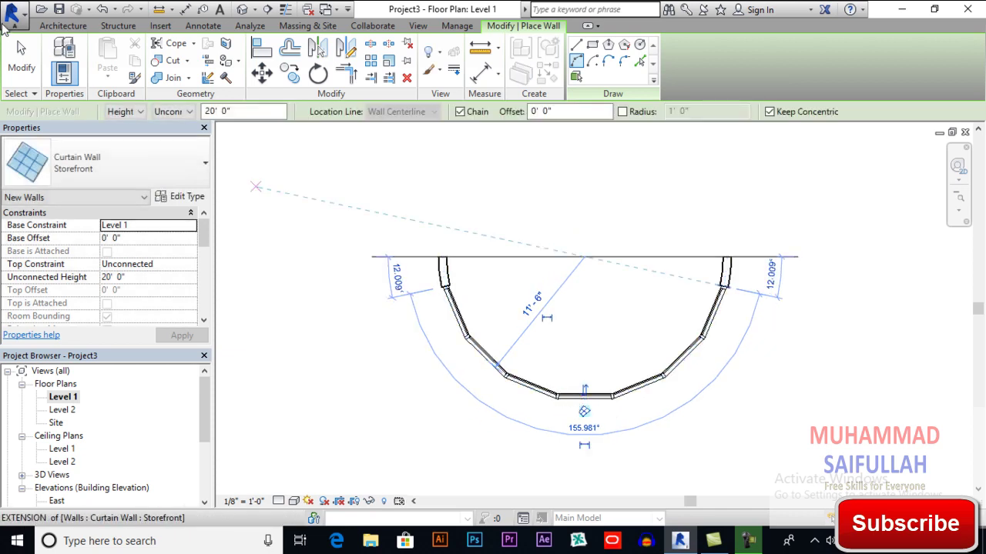
click(11, 63)
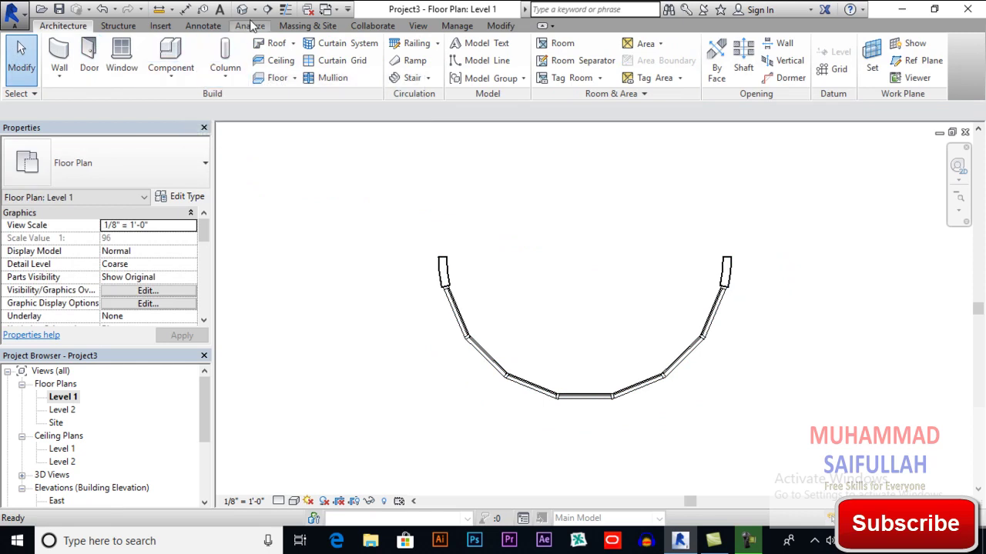